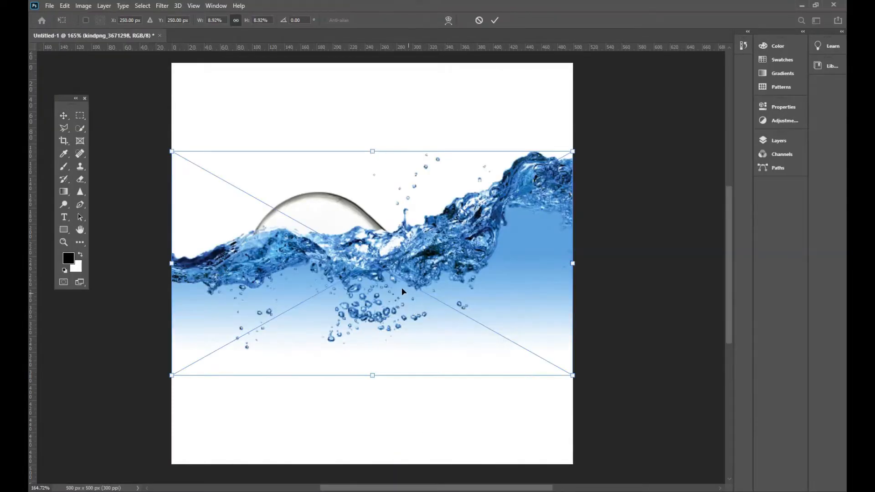
Set the blend mode of the water wave layer to Multiply
left_click(775, 139)
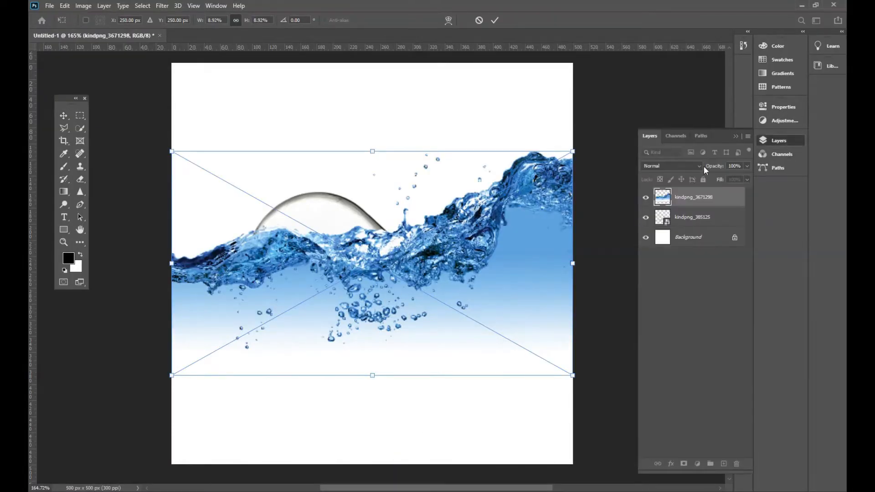
left_click(700, 166)
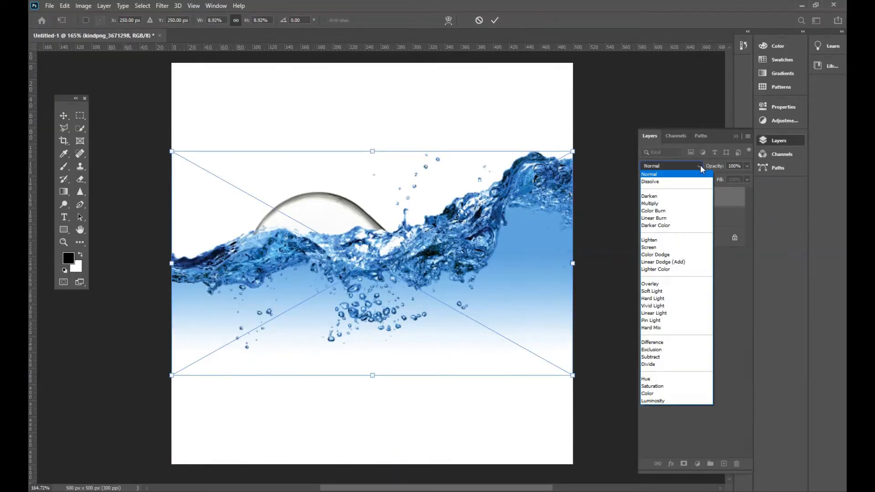
left_click(662, 204)
Move the water wave down over the bulb, rotate it about -6.8°, and commit the transform
left_click_drag(442, 268, 442, 302)
left_click_drag(582, 180, 574, 151)
left_click_drag(437, 296, 436, 286)
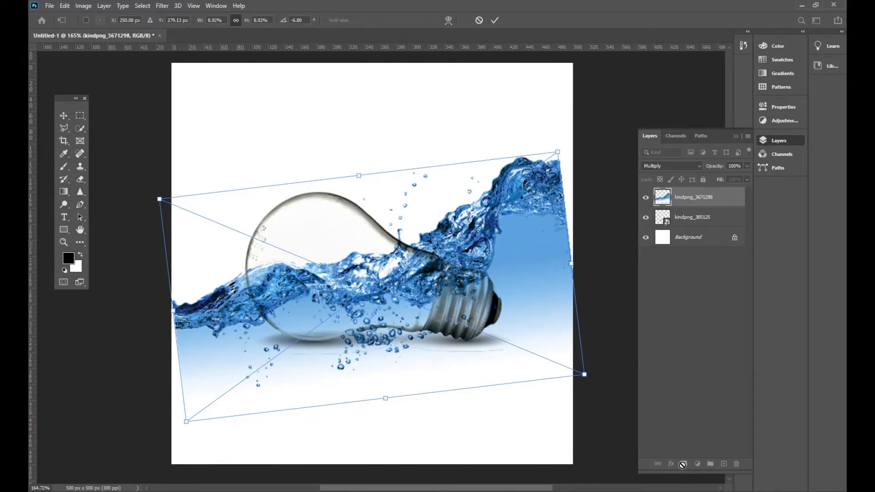
left_click(496, 22)
Rasterize the water wave layer and add a layer mask to it
right_click(701, 199)
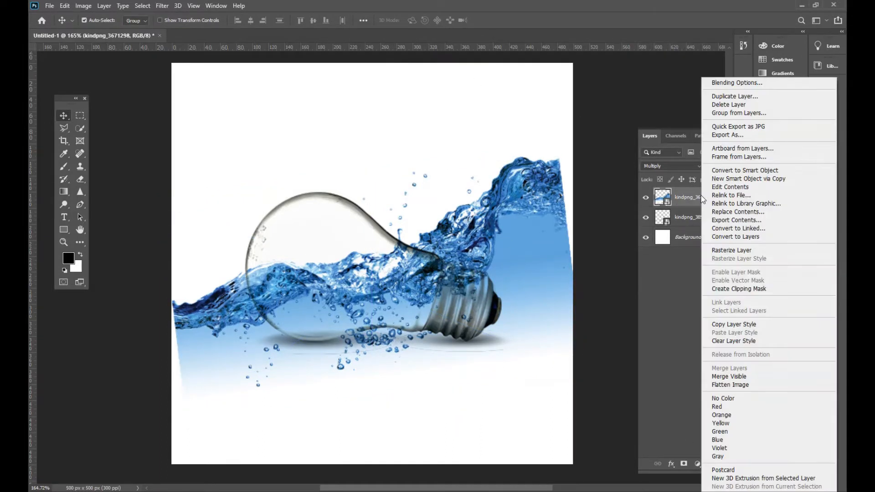
left_click(718, 250)
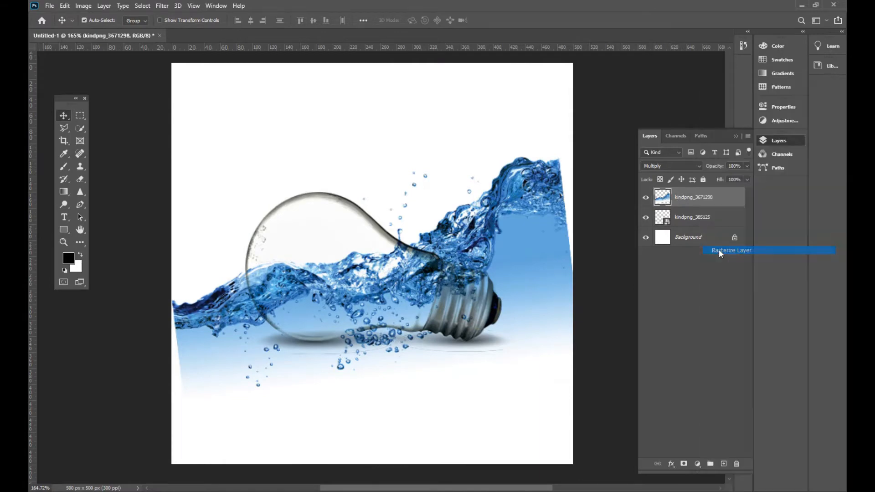
left_click(684, 463)
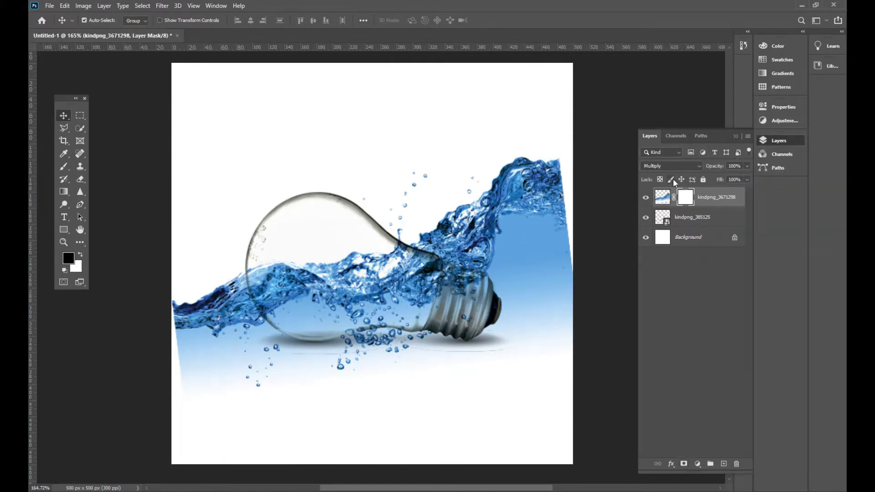
Mask out the water above the bulb's neck and around the screw base, painting black with a Soft Round brush
left_click(65, 168)
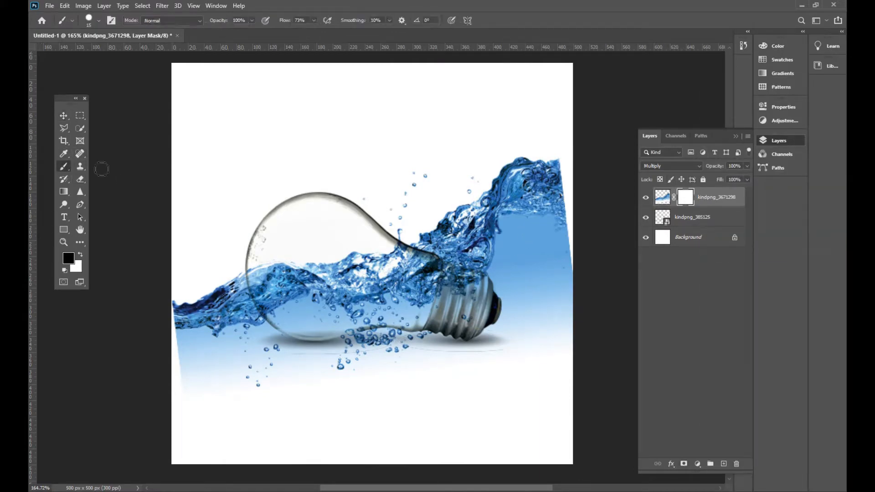
left_click_drag(459, 202, 469, 218)
left_click(97, 21)
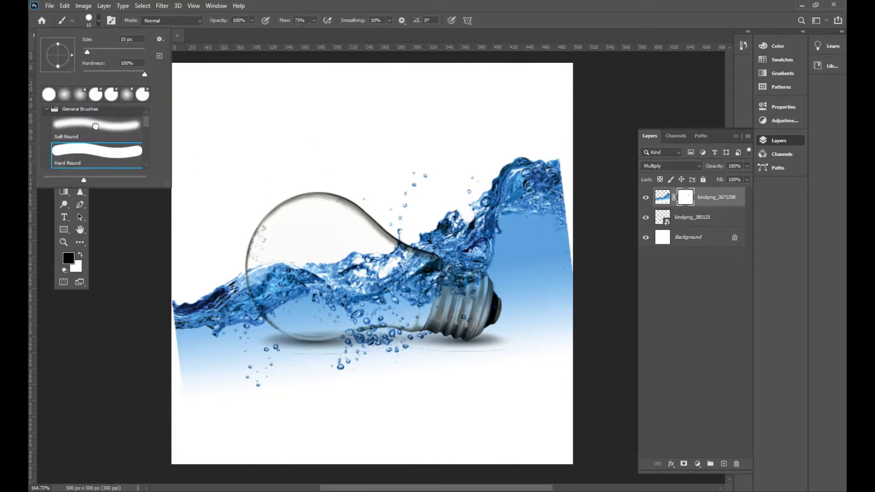
left_click(96, 126)
left_click(97, 23)
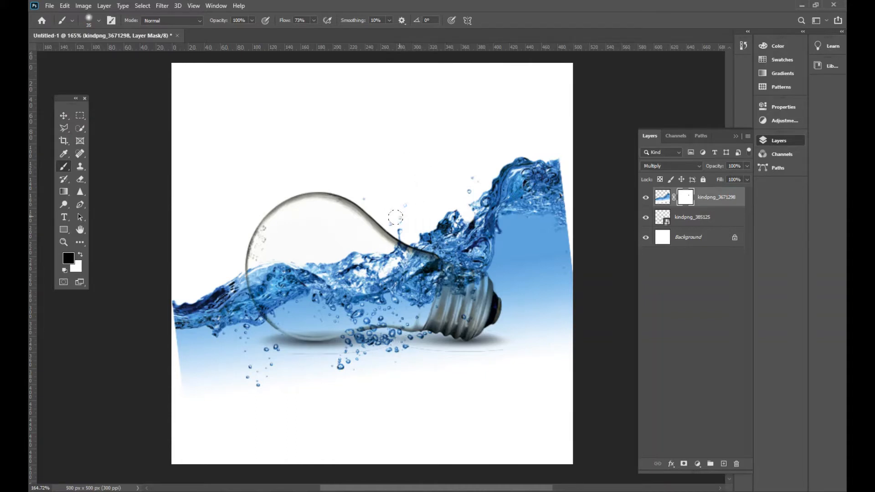
mouse_move(404, 225)
left_mouse_down()
mouse_move(364, 180)
mouse_move(373, 196)
mouse_move(412, 216)
mouse_move(419, 236)
mouse_move(464, 239)
mouse_move(445, 223)
mouse_move(450, 234)
mouse_move(528, 162)
mouse_move(519, 155)
mouse_move(537, 151)
mouse_move(504, 221)
mouse_move(480, 181)
mouse_move(550, 177)
mouse_move(553, 342)
mouse_move(550, 265)
mouse_move(502, 314)
mouse_move(480, 226)
mouse_move(460, 254)
mouse_move(462, 347)
left_mouse_up()
key("bracketright")
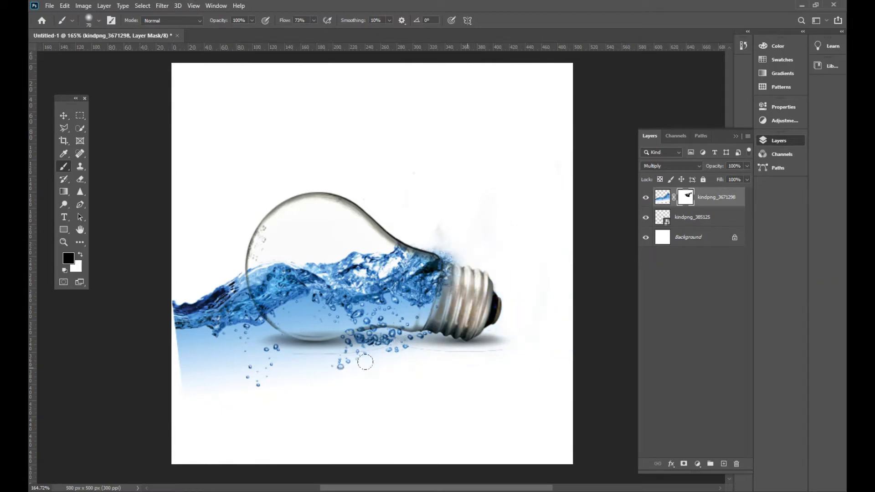
Mask out the water spilling below and beyond the rounded end of the bulb, following the glass outline closely
mouse_move(231, 363)
left_mouse_down()
mouse_move(168, 273)
mouse_move(202, 372)
mouse_move(227, 394)
mouse_move(191, 284)
mouse_move(234, 374)
mouse_move(228, 342)
mouse_move(253, 362)
left_mouse_up()
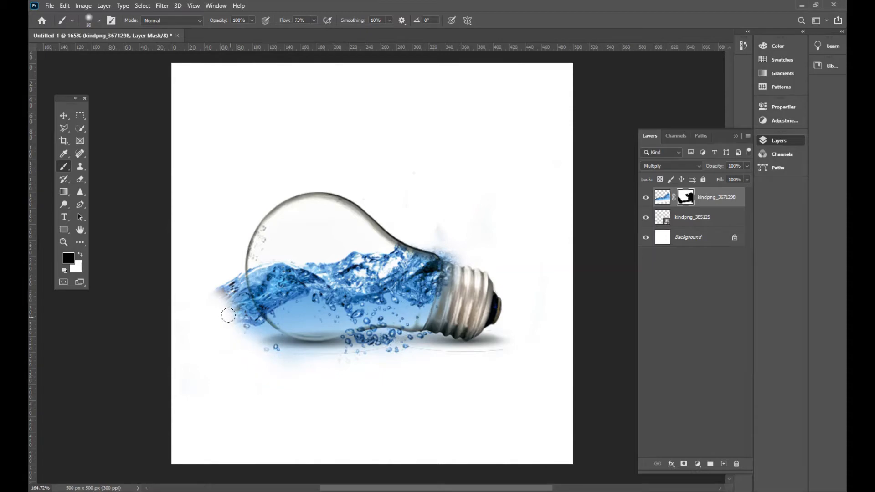
mouse_move(228, 315)
left_mouse_down()
mouse_move(216, 275)
mouse_move(229, 281)
mouse_move(231, 272)
mouse_move(237, 300)
left_mouse_up()
key("ctrl+plus")
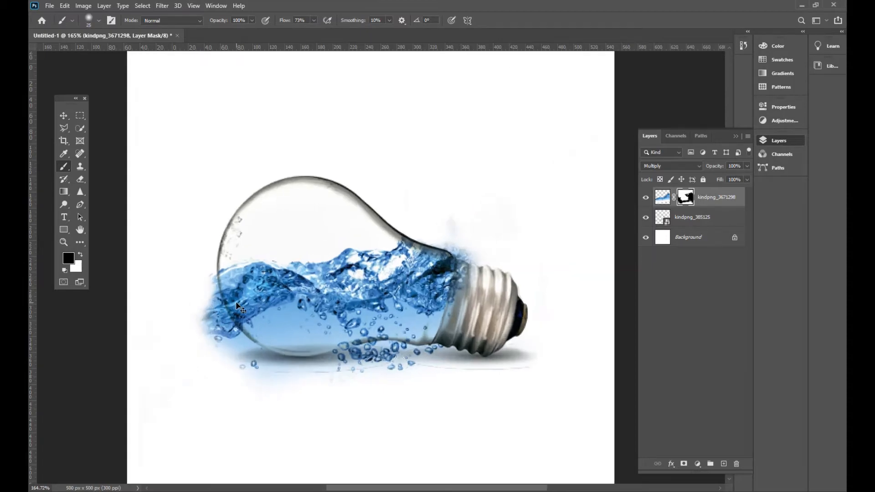
key("ctrl+plus")
key("ctrl+plus")
key("ctrl+plus")
left_click_drag(241, 347, 352, 257)
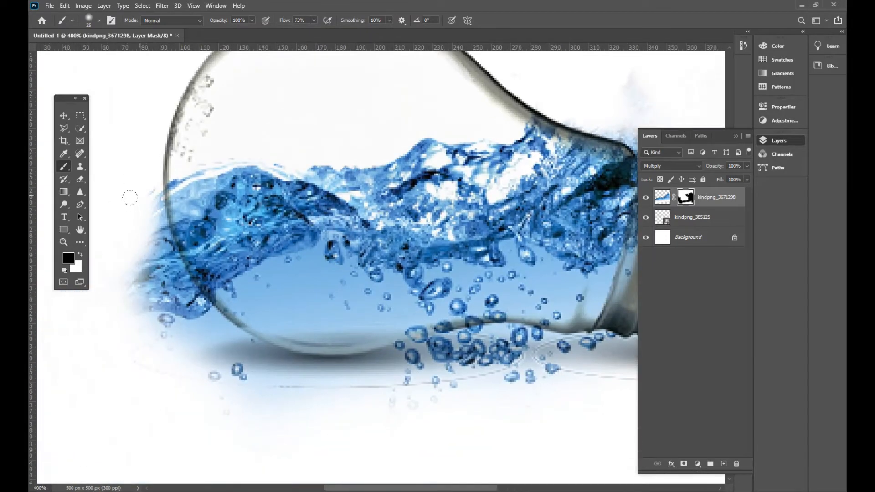
mouse_move(130, 197)
left_mouse_down()
mouse_move(164, 319)
mouse_move(209, 368)
mouse_move(143, 277)
mouse_move(159, 273)
mouse_move(144, 242)
mouse_move(172, 299)
mouse_move(160, 284)
mouse_move(195, 326)
mouse_move(321, 385)
left_mouse_up()
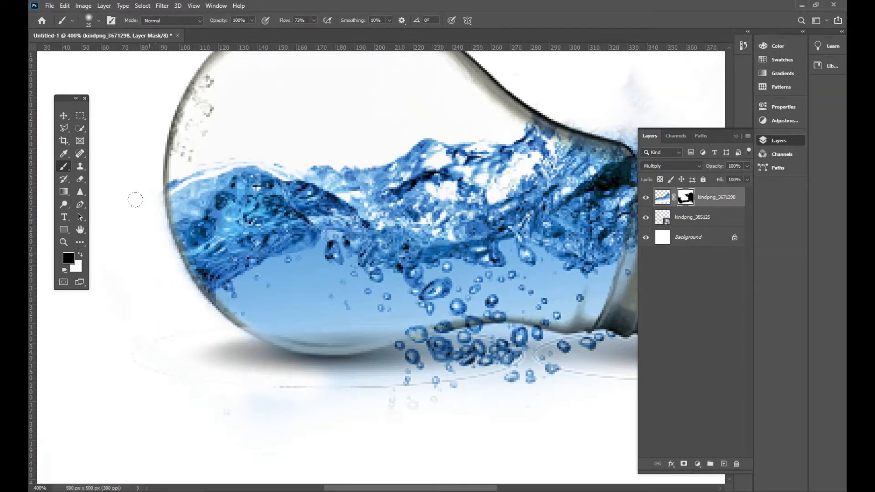
Paint out the bubbles beneath the bulb's glass and neck on the water layer's mask
left_click_drag(453, 425, 343, 382)
mouse_move(231, 342)
left_mouse_down()
mouse_move(289, 332)
mouse_move(165, 326)
mouse_move(320, 302)
mouse_move(334, 320)
mouse_move(413, 321)
mouse_move(409, 335)
mouse_move(440, 311)
mouse_move(313, 299)
mouse_move(375, 289)
left_mouse_up()
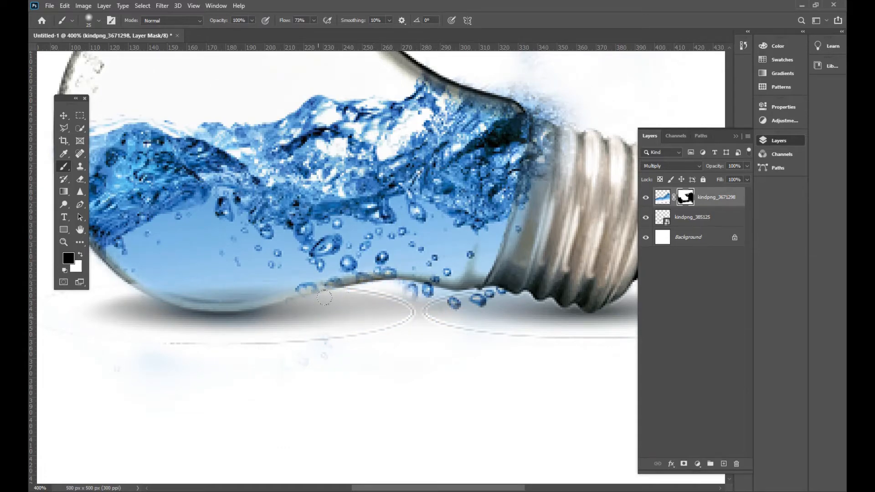
left_click_drag(313, 299, 524, 296)
Restore water along the inside of the bulb's lower edge with white on the mask, and return to black
left_click_drag(522, 328, 448, 390)
left_click(80, 255)
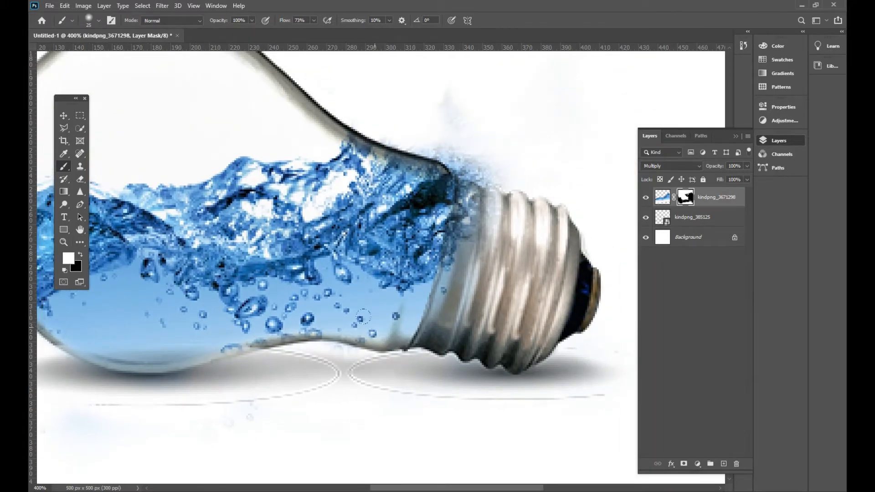
mouse_move(313, 308)
left_mouse_down()
mouse_move(280, 341)
mouse_move(214, 361)
left_mouse_up()
left_click(80, 255)
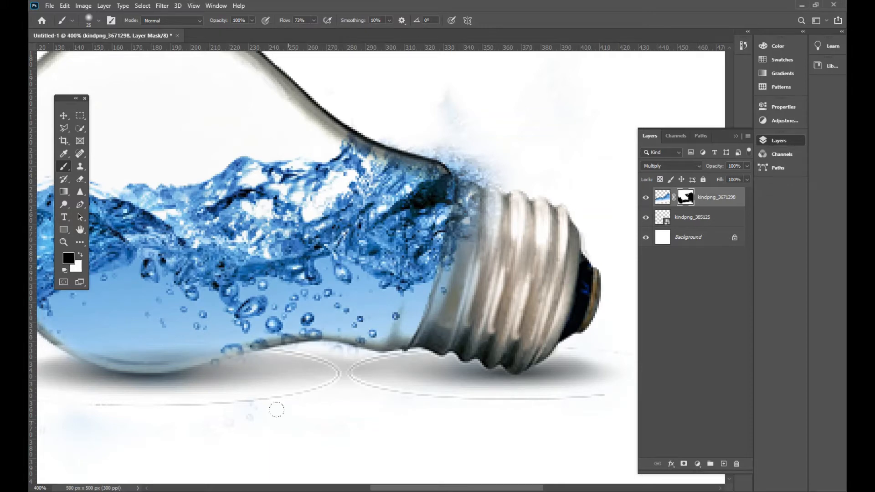
Mask out the remaining water haze around the top of the neck and the screw base with a smaller brush
mouse_move(448, 293)
left_mouse_down()
mouse_move(345, 362)
mouse_move(349, 346)
mouse_move(318, 409)
mouse_move(355, 319)
mouse_move(364, 268)
mouse_move(369, 236)
mouse_move(347, 209)
mouse_move(356, 278)
mouse_move(348, 332)
left_mouse_up()
key("bracketleft")
left_click_drag(346, 151, 363, 219)
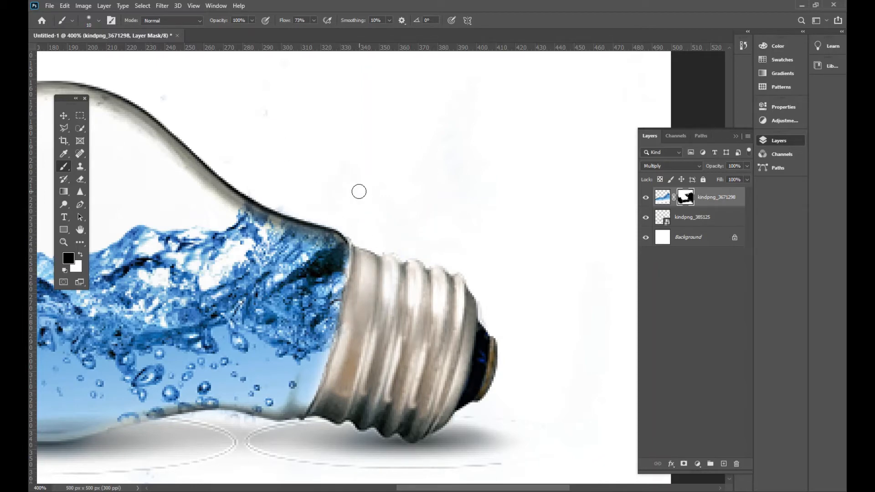
Touch up the water layer's mask with white where the glass neck meets the screw base, and deselect the layer
key("ctrl+minus")
key("ctrl+minus")
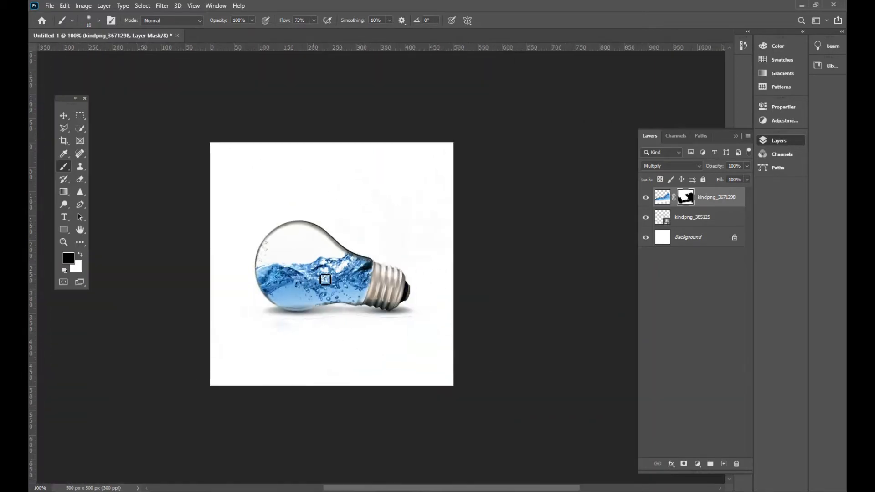
left_click(64, 117)
left_click(360, 223)
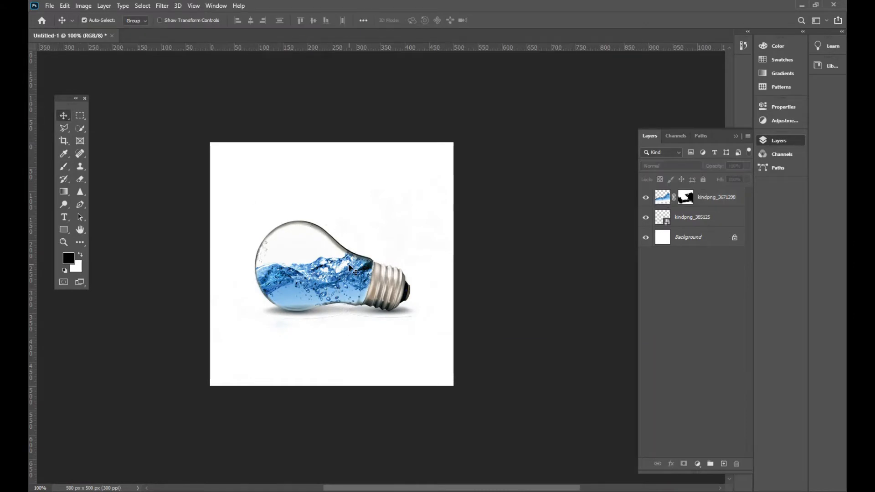
key("ctrl+plus")
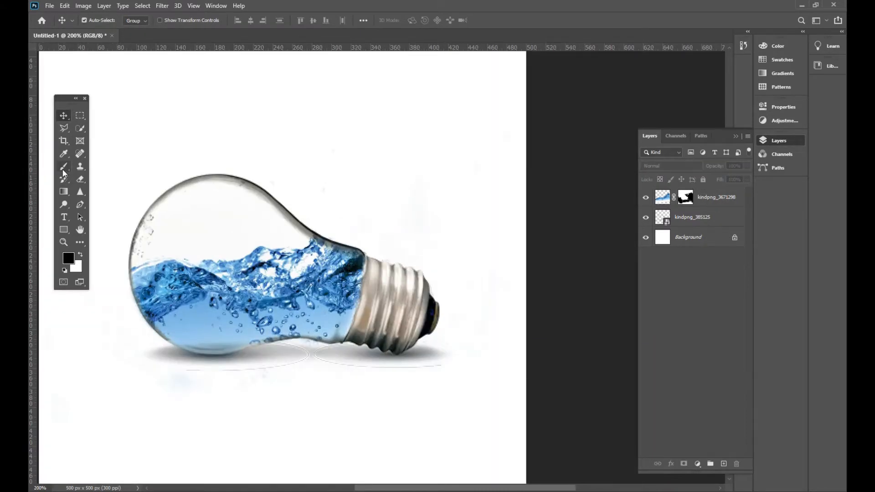
left_click(64, 167)
left_click(684, 197)
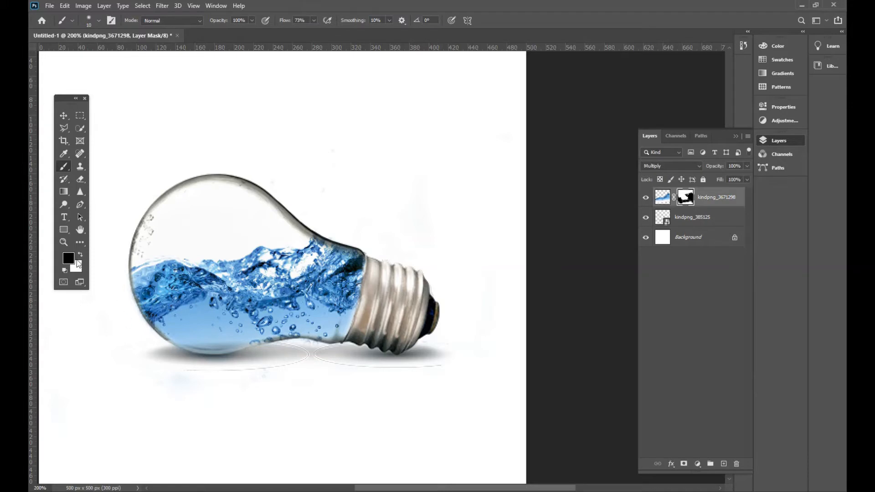
left_click(82, 257)
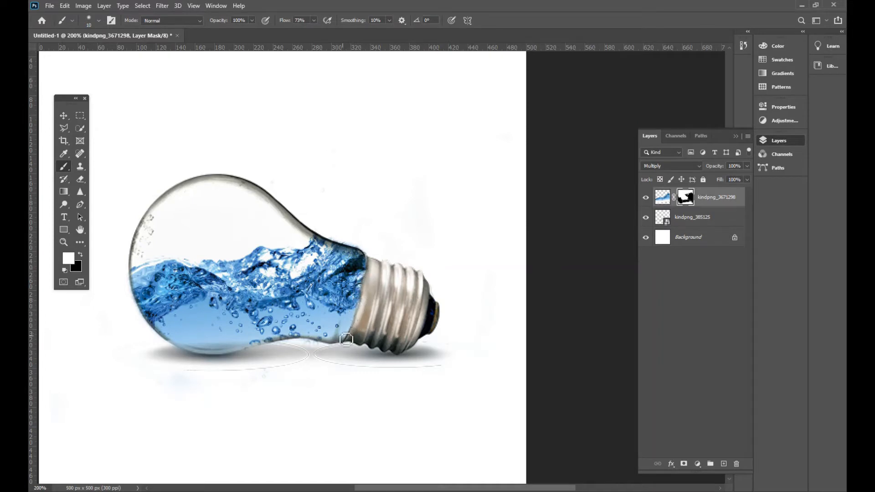
left_click(63, 115)
left_click(662, 197)
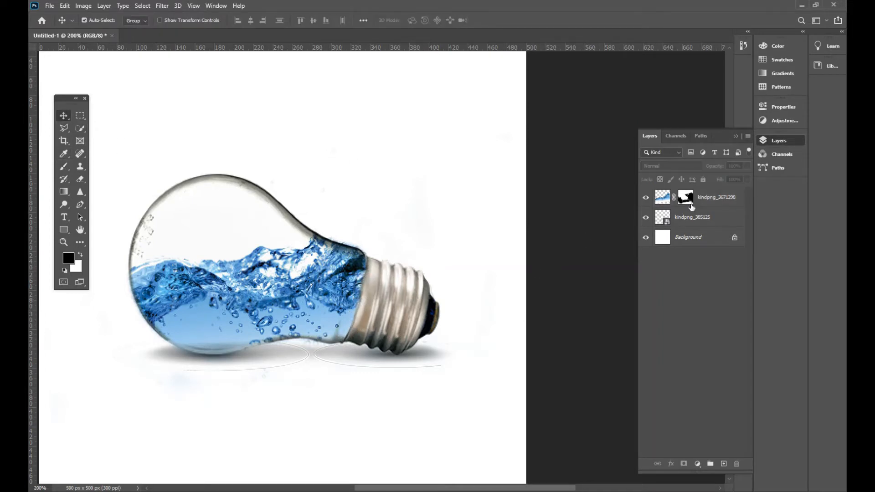
Place favpng_water-drop-splash from the Downloads folder into the bulb document and set its blend mode to Multiply
key("alt+Tab")
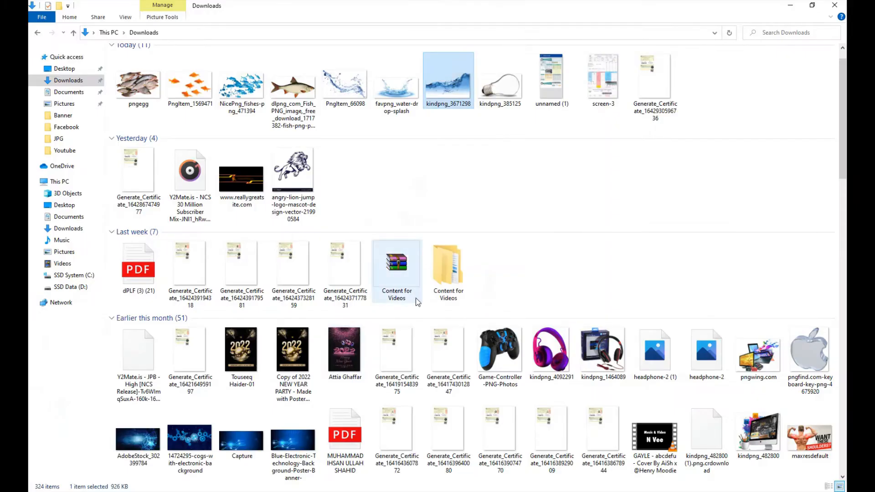
left_click(402, 101)
left_click_drag(395, 104, 469, 258)
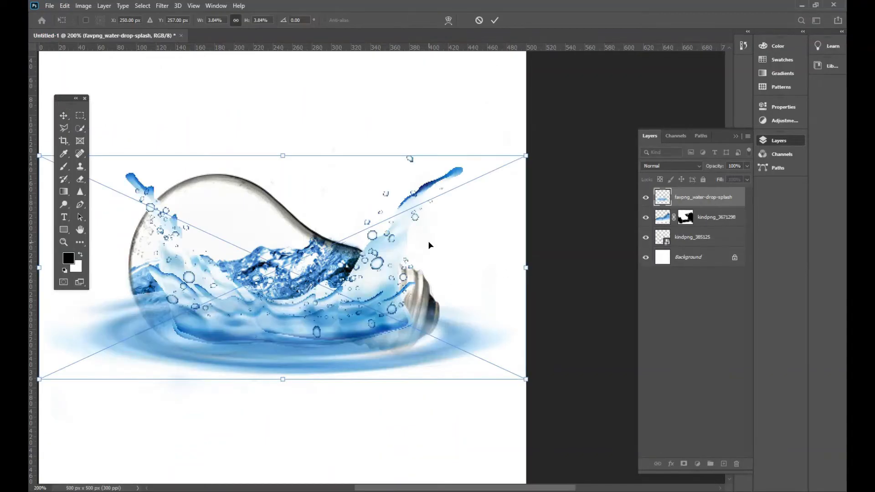
left_click(696, 167)
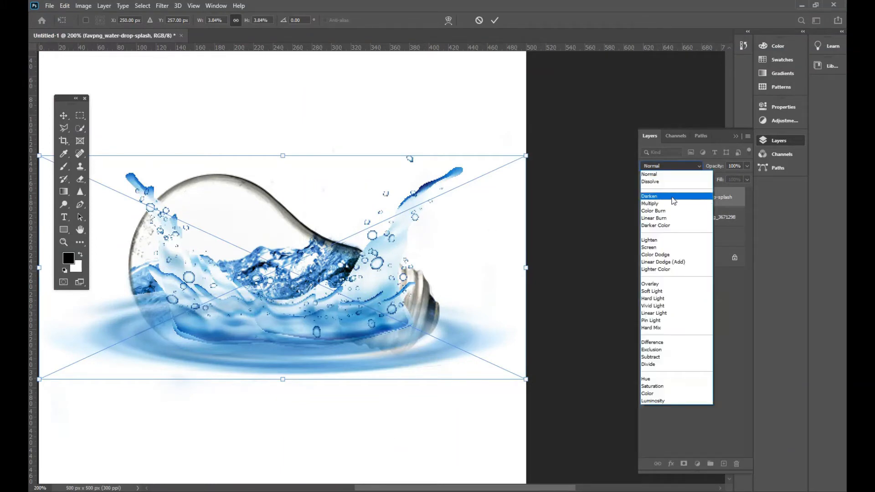
left_click(657, 204)
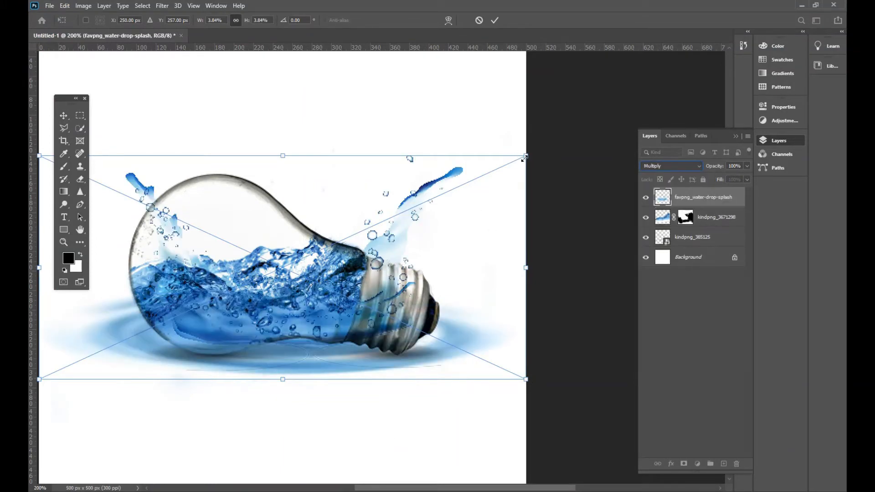
Scale the splash image down to about 1.21% and position it on the water surface inside the bulb
left_click_drag(523, 160, 254, 326)
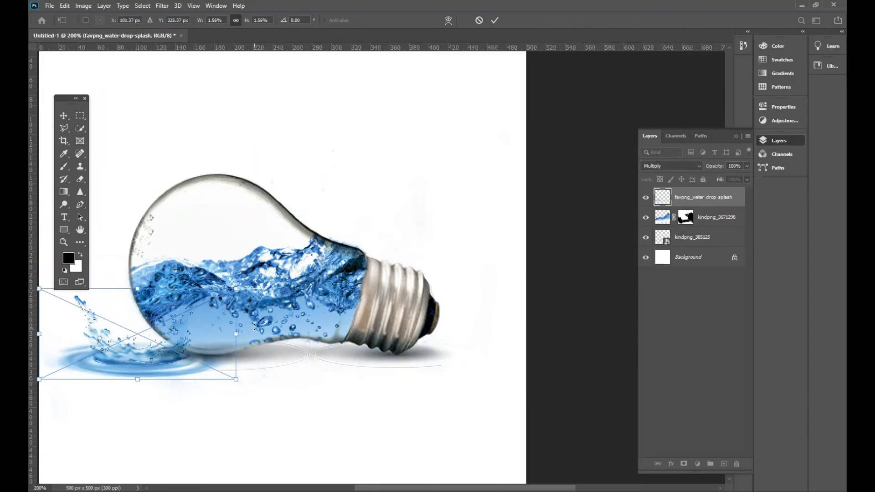
left_click_drag(162, 367, 238, 277)
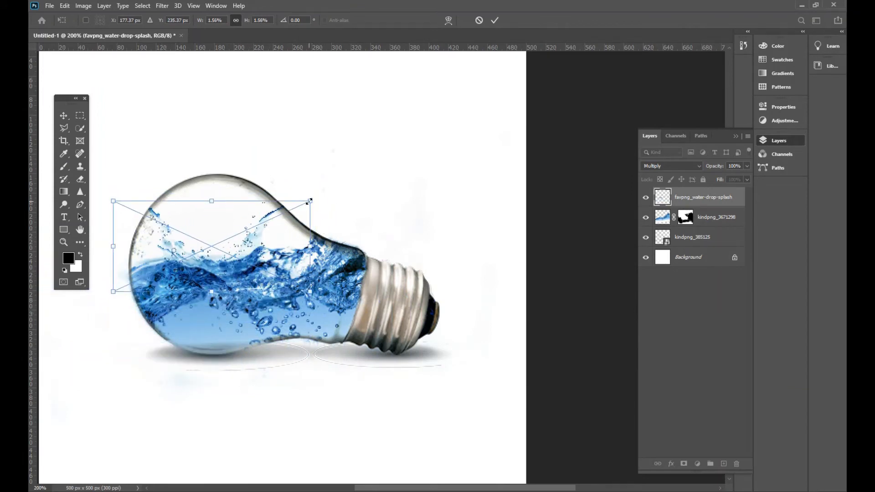
left_click_drag(309, 201, 266, 221)
left_click_drag(188, 264, 199, 273)
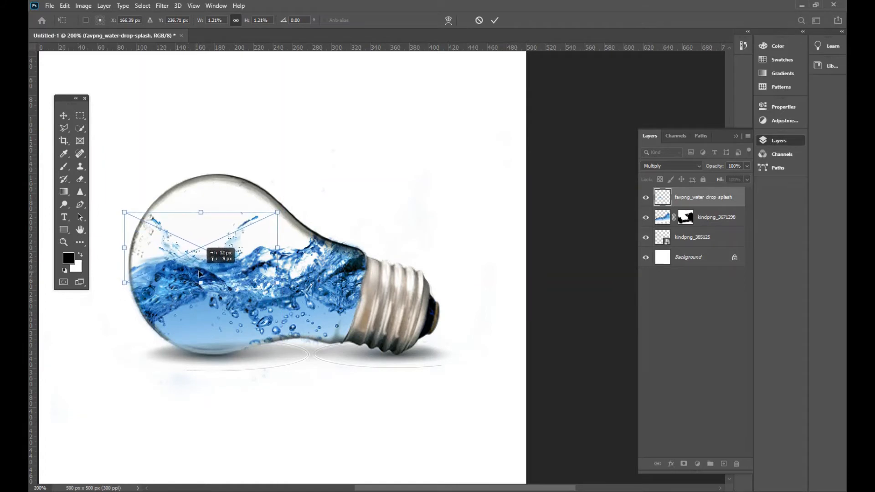
Shift the splash slightly toward the neck, set its blend mode to Darken, and commit the placement
left_click_drag(316, 286, 343, 282)
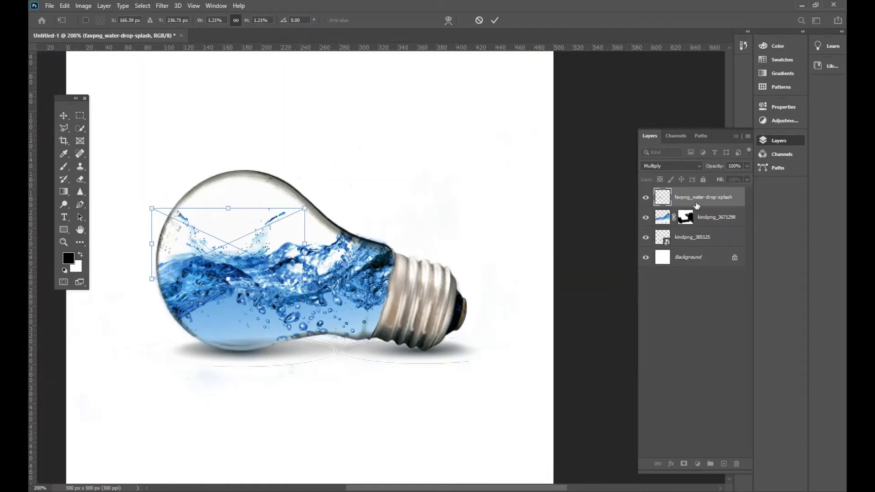
left_click(692, 167)
left_click(656, 165)
left_click_drag(209, 271, 221, 270)
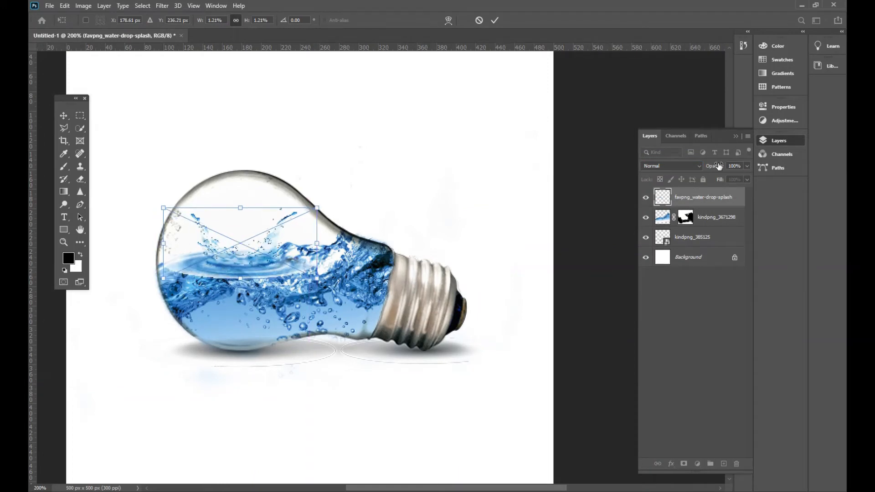
left_click(697, 167)
left_click(669, 183)
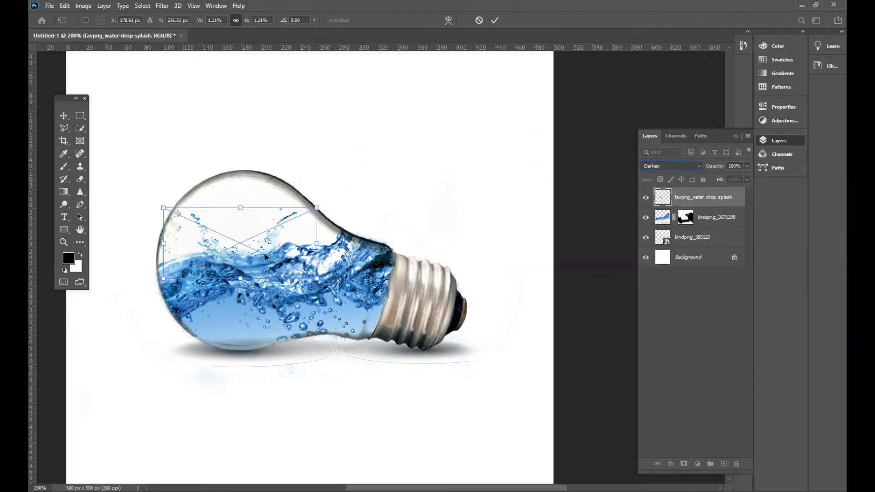
key("Up")
key("Down")
left_click(495, 20)
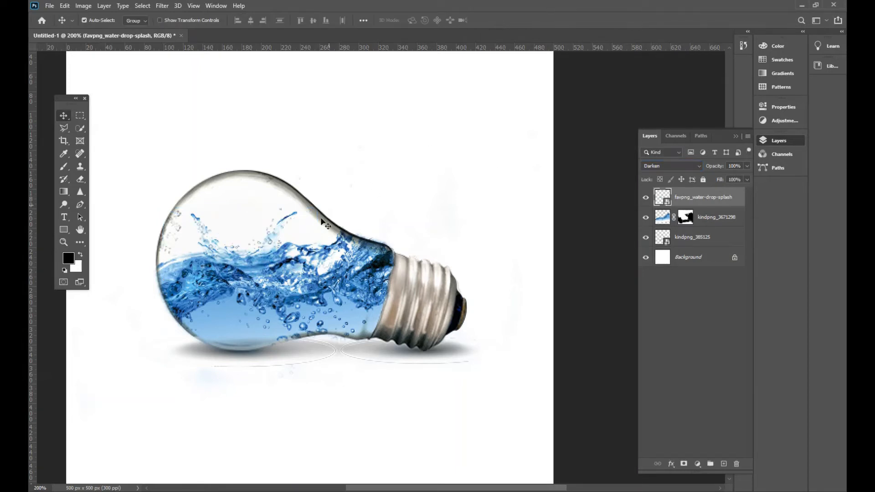
Place PngItem_66098 from the Downloads folder into the bulb document and scale it down to about 3.96% over the glass
left_click_drag(233, 258, 226, 255)
left_click_drag(403, 371, 420, 337)
key("alt+Tab")
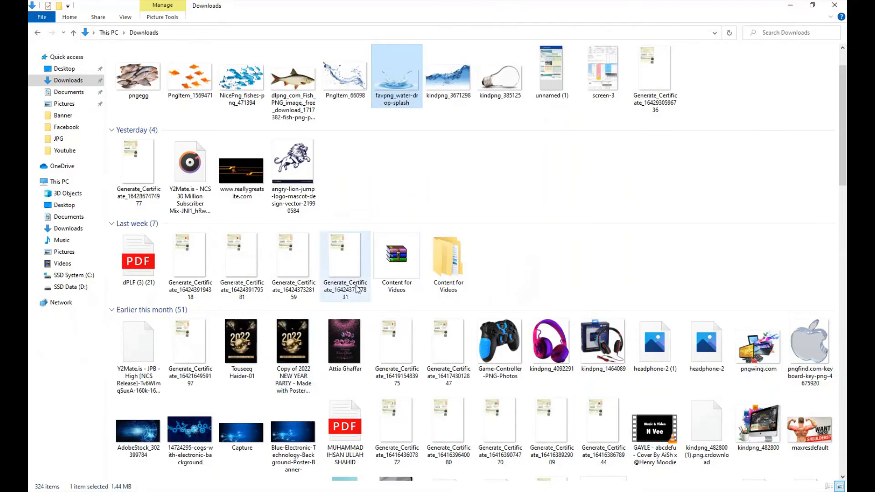
left_click(347, 80)
left_click_drag(347, 91, 539, 189)
left_click_drag(571, 102, 289, 274)
left_click_drag(279, 342, 376, 224)
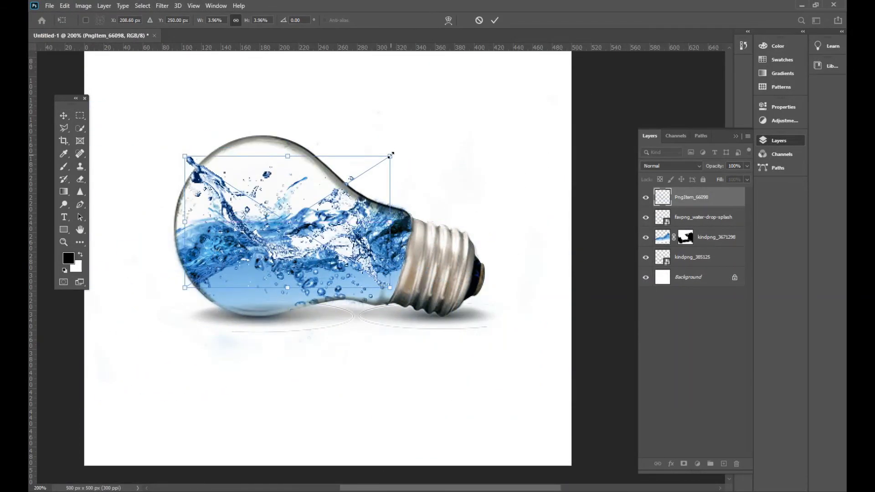
Scale the PngItem_66098 splash to about 1.68%, set its blend mode to Multiply, and commit it on the water surface near the neck
left_click_drag(390, 155, 288, 220)
left_click(671, 166)
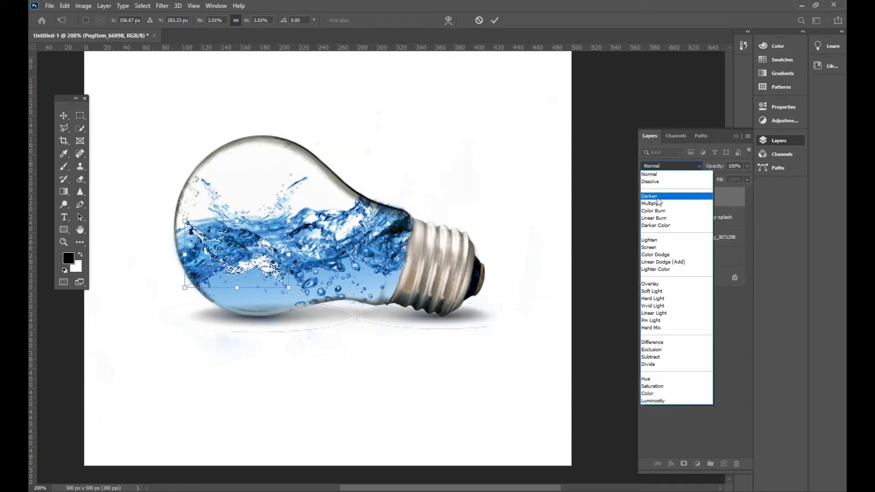
left_click(661, 200)
left_click_drag(267, 258, 265, 279)
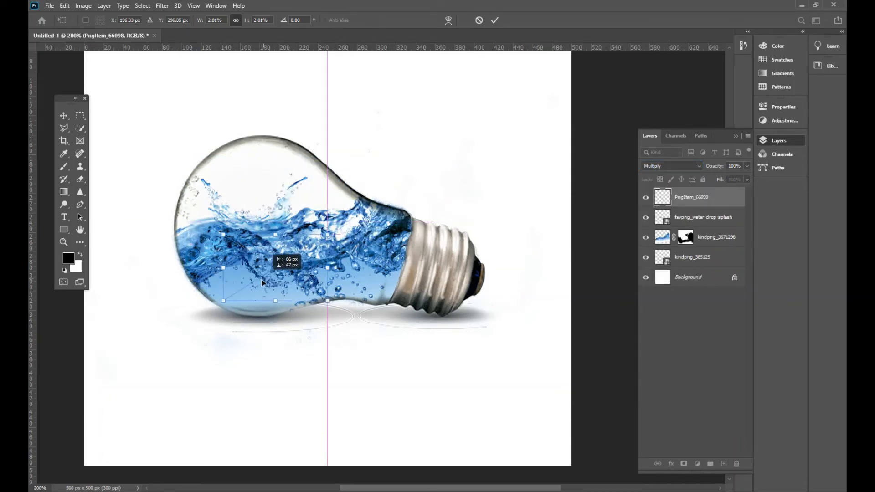
left_click_drag(313, 244, 361, 223)
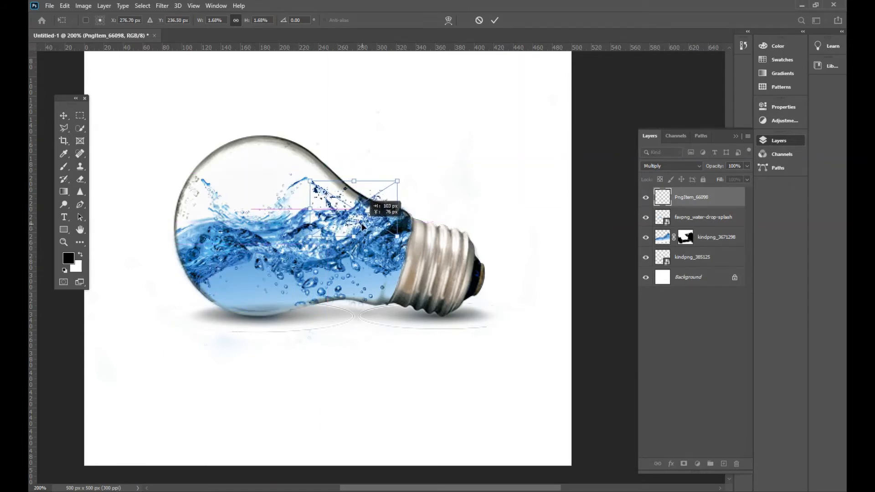
left_click(494, 21)
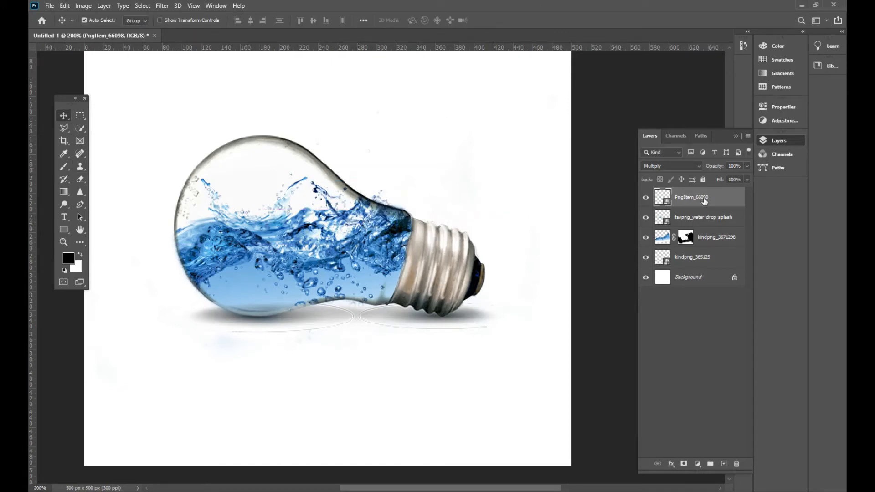
Try to hide the splash droplets outside the glass neck by painting black on a new layer mask for PngItem_66098
left_click(684, 464)
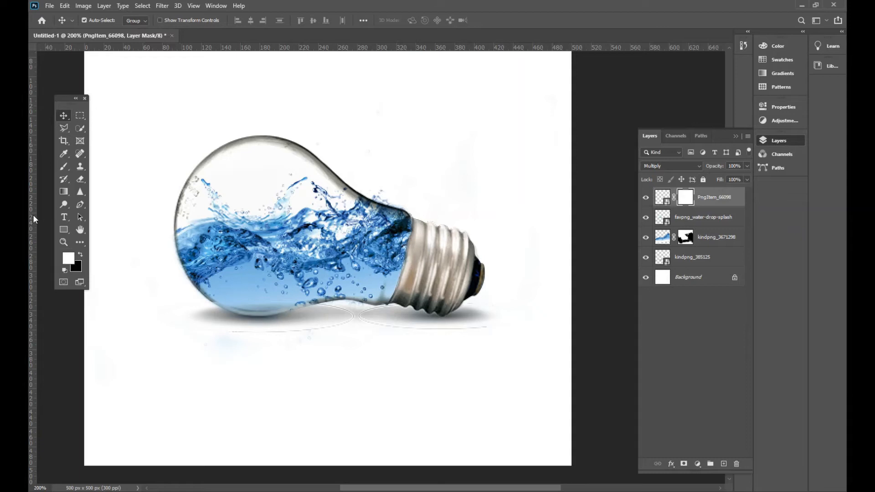
left_click(64, 167)
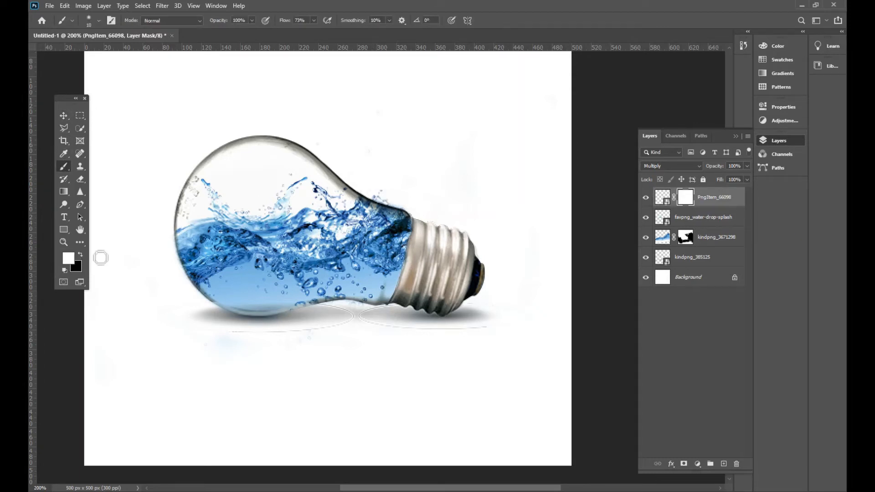
left_click(80, 255)
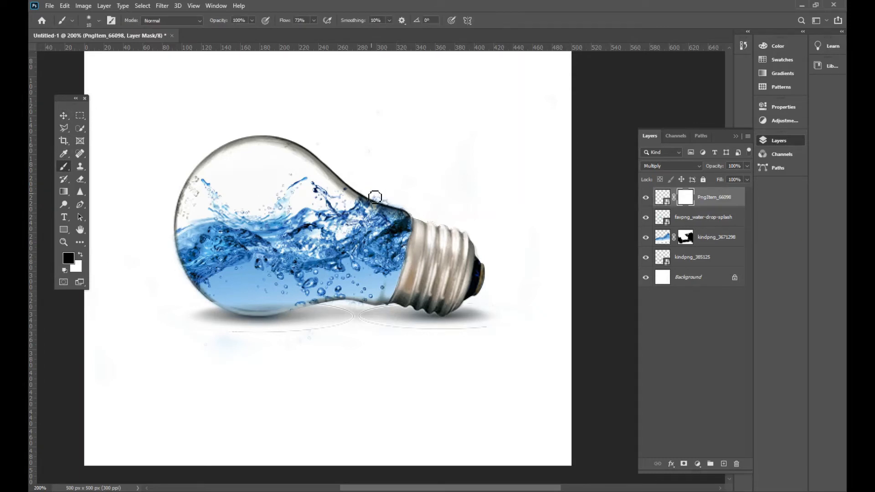
left_click_drag(397, 208, 404, 210)
left_click(64, 116)
left_click(429, 129)
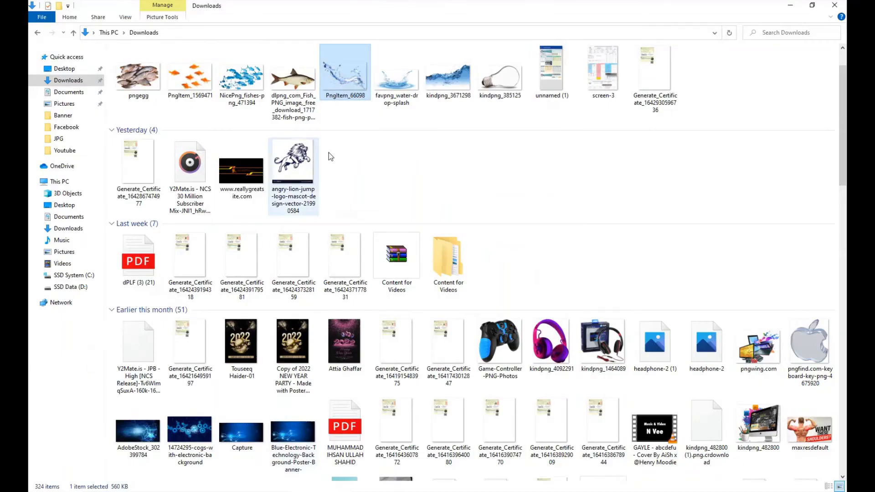
Place the single fish image dlpng_com_Fish_PNG_image into the document and scale it down to about 3.91% inside the bulb
left_click_drag(288, 78, 379, 286)
left_click(504, 21)
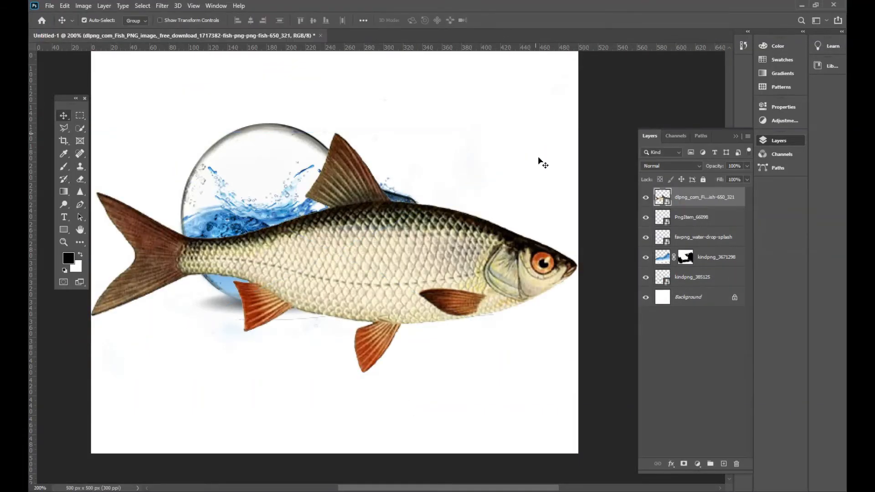
key("ctrl+t")
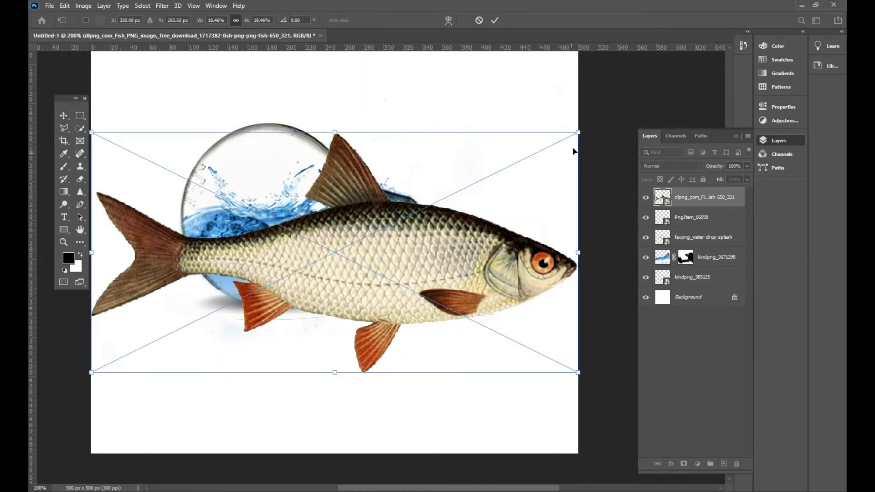
left_click_drag(577, 131, 365, 271)
left_click(494, 20)
Scale the single fish down to about 2.40%, position it in the water beside the screw base, and deselect the layer
key("ctrl+t")
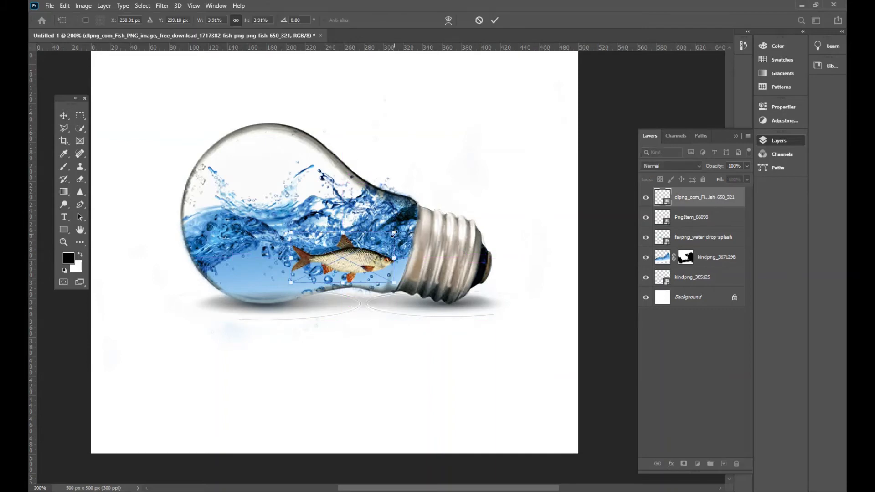
left_click_drag(394, 233, 354, 252)
left_click_drag(361, 269, 377, 273)
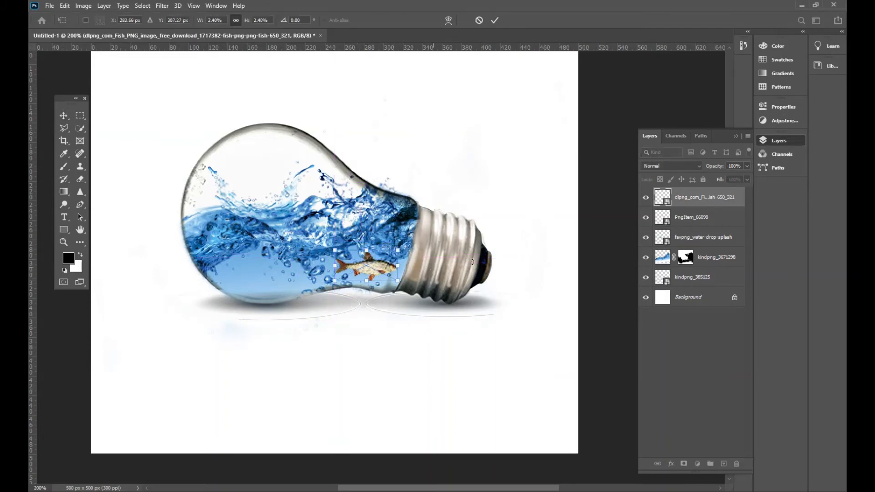
left_click(494, 20)
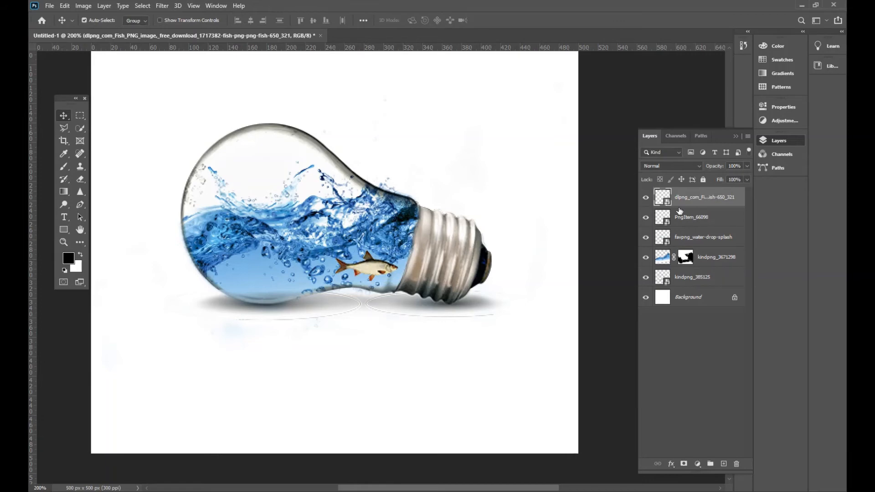
left_click(745, 165)
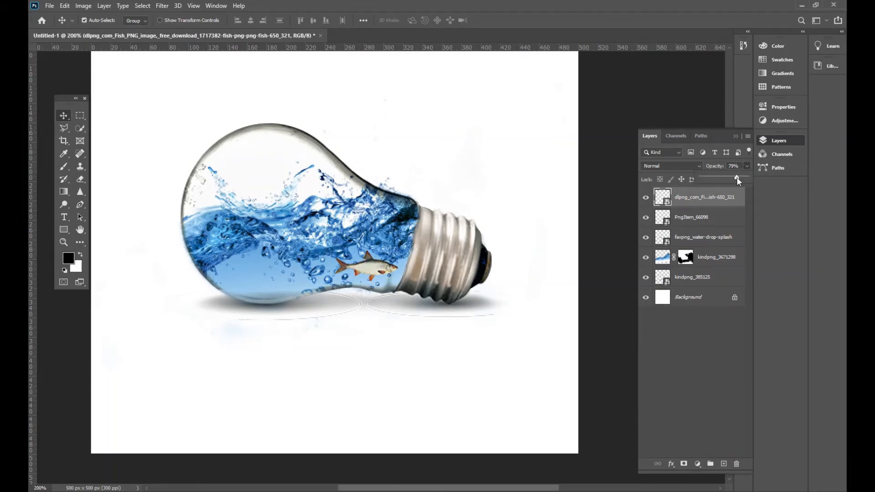
left_click(613, 223)
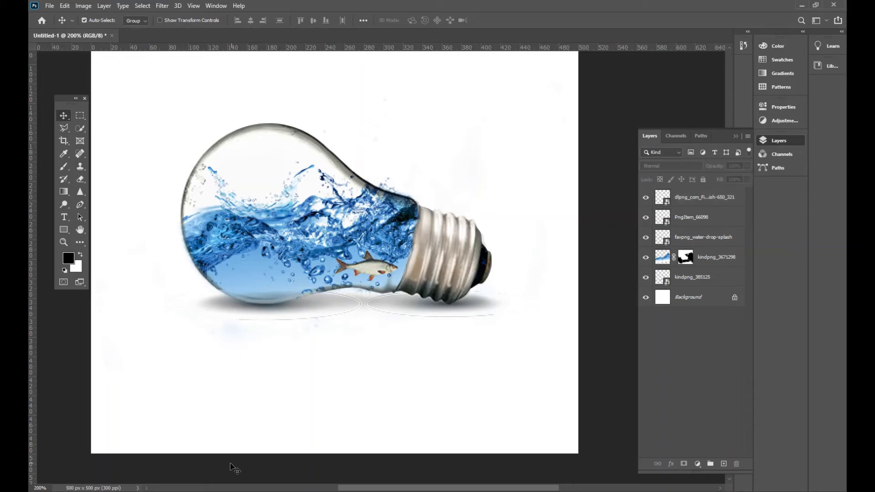
Place NicePng_fishes-png_471394, scale it to about 2.66%, and commit it in the clear water at the bottom of the bulb
left_click(258, 483)
scroll(322, 119, "up", 1)
left_click_drag(250, 99, 273, 262)
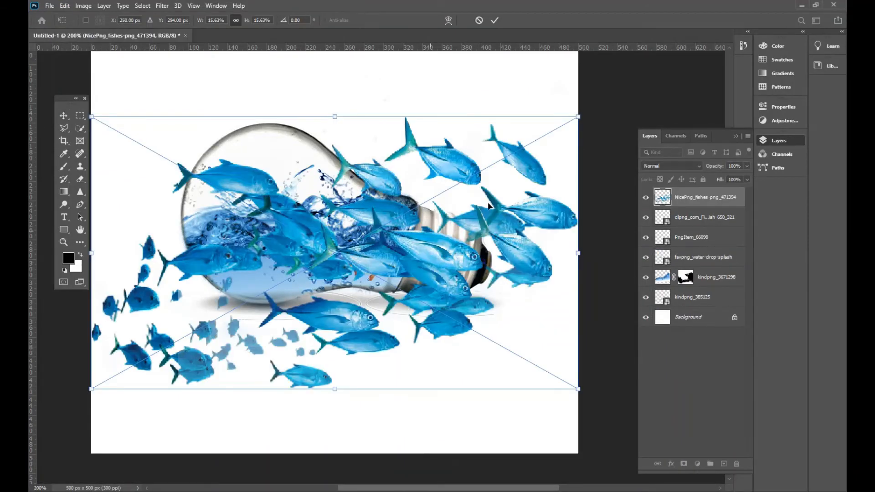
left_click_drag(573, 120, 227, 273)
left_click_drag(206, 301, 292, 269)
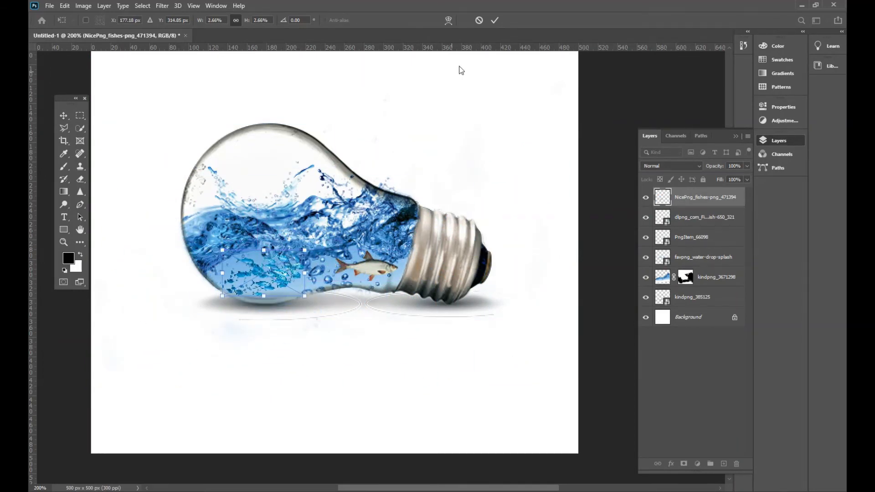
left_click(495, 20)
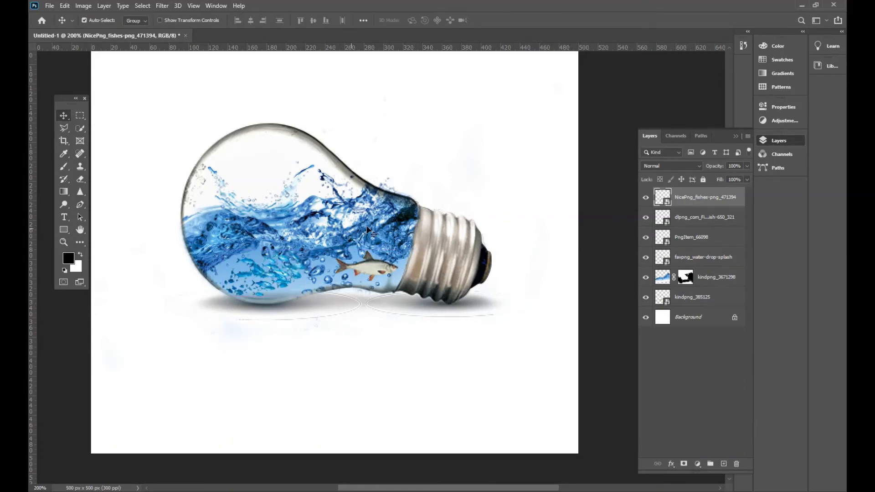
Add a layer mask to PngItem_66098, paint black over the droplets outside the glass neck, and deselect the layer
left_click_drag(396, 190, 399, 208)
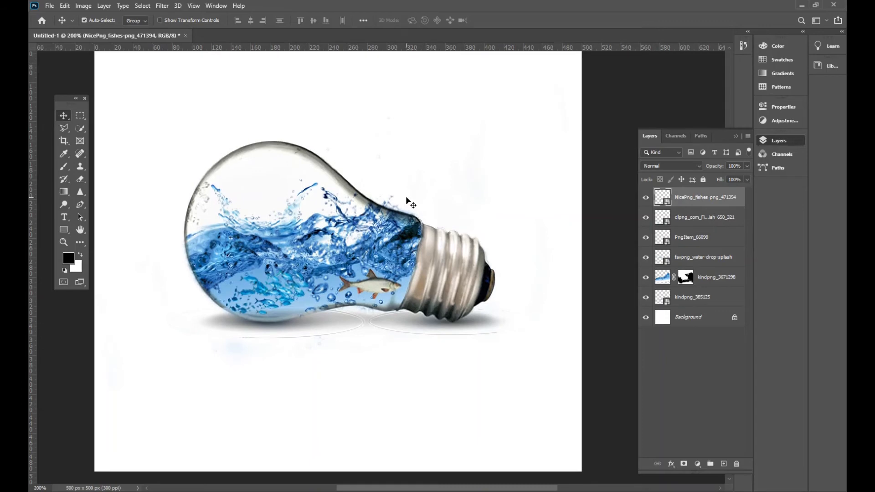
left_click(689, 241)
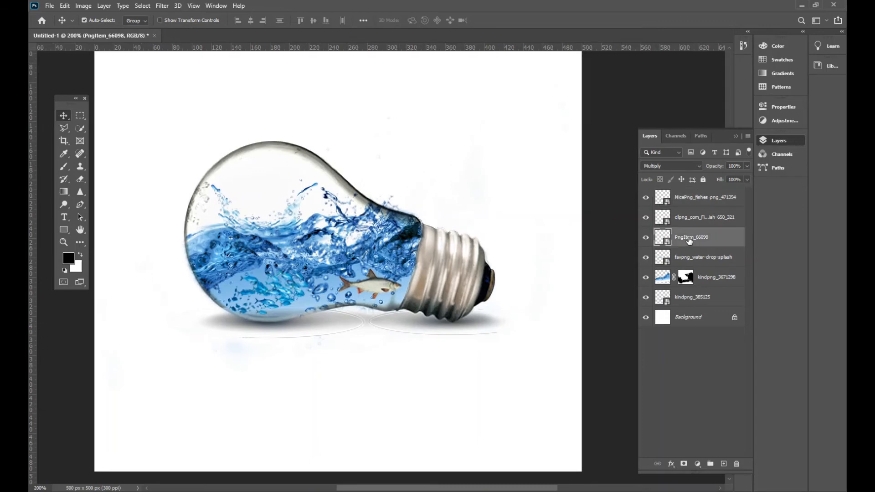
left_click(684, 464)
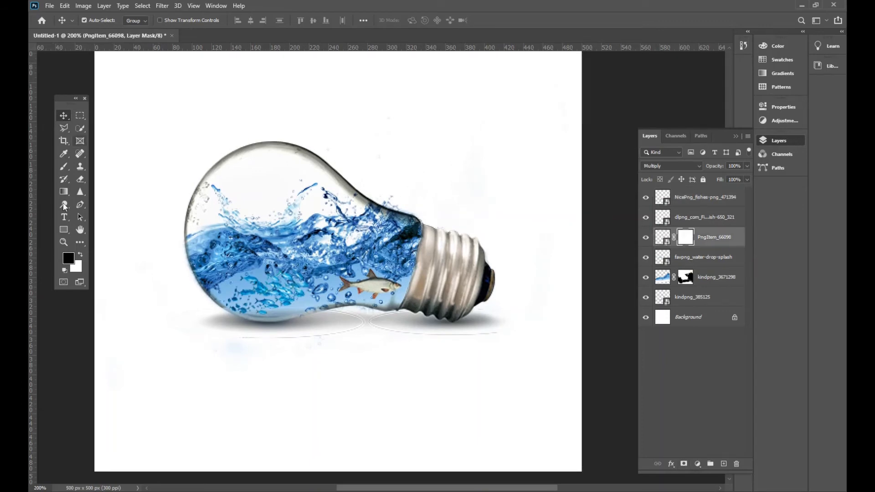
left_click(63, 166)
mouse_move(407, 209)
left_mouse_down()
mouse_move(394, 195)
mouse_move(403, 211)
left_mouse_up()
left_click(66, 116)
left_click(426, 204)
Place the goldfish image PngItem_1569471 from the Downloads folder and scale it down to about 2.97% over the water
left_click(282, 302)
key("alt+Tab")
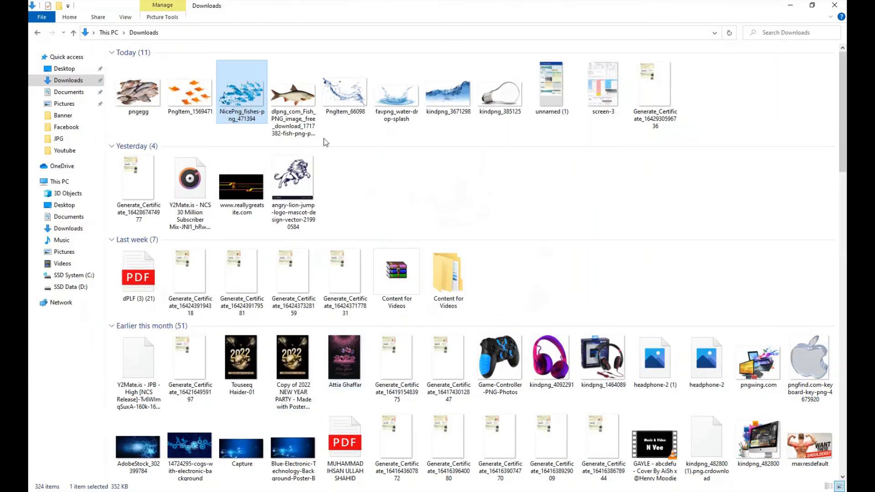
left_click_drag(191, 93, 432, 223)
left_click_drag(584, 115, 285, 344)
left_click_drag(272, 365, 369, 248)
left_click_drag(397, 167, 333, 207)
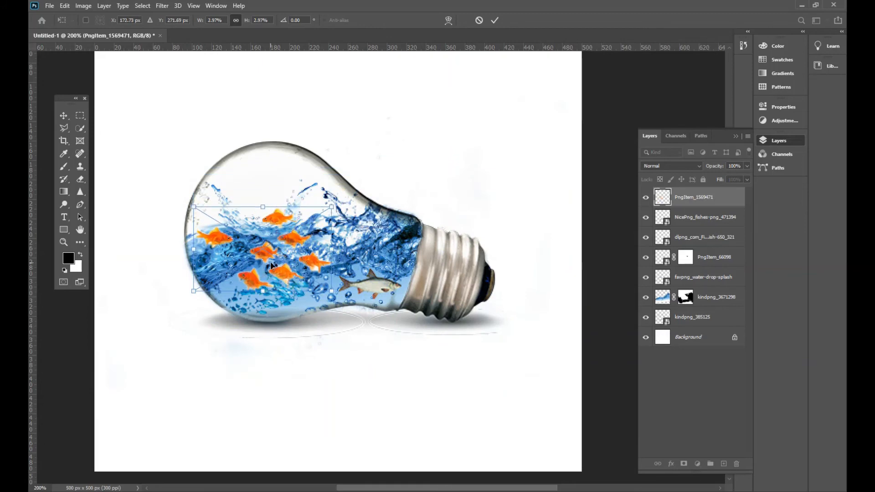
Shift the goldfish lower into the water, scale them to 2.80%, and commit the placement
left_click_drag(283, 266, 296, 275)
left_click_drag(340, 218, 338, 222)
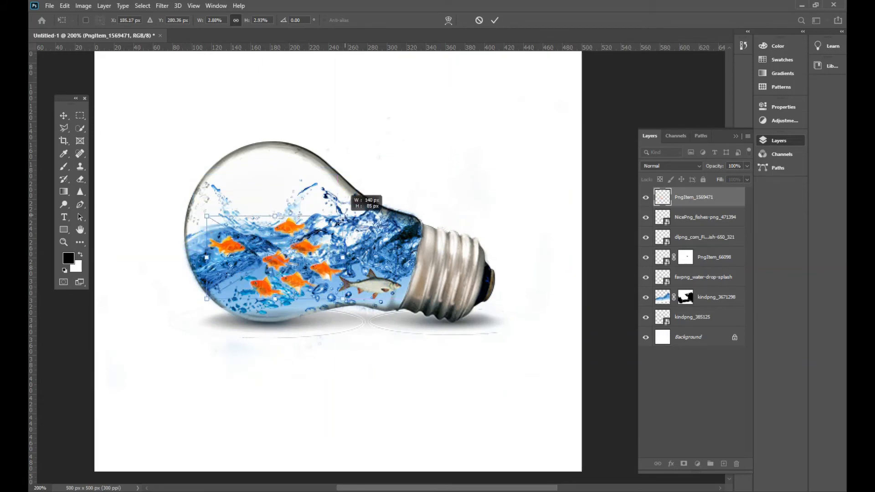
left_click_drag(319, 274, 320, 280)
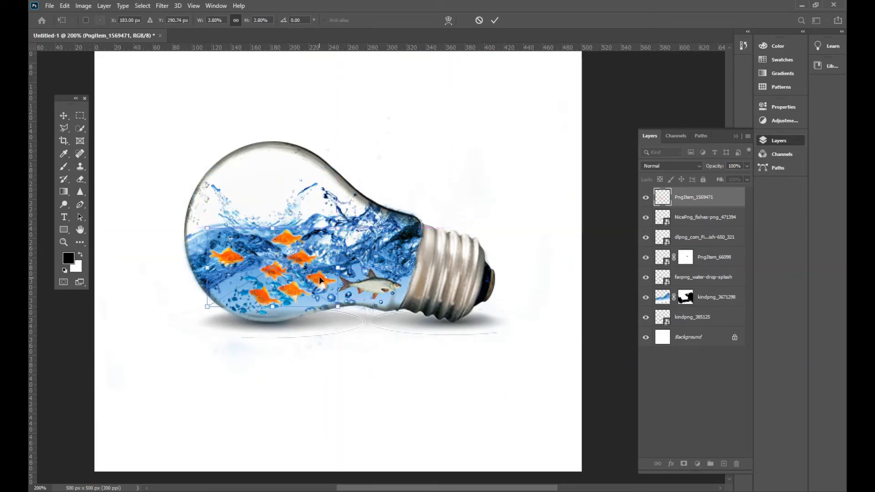
left_click(495, 21)
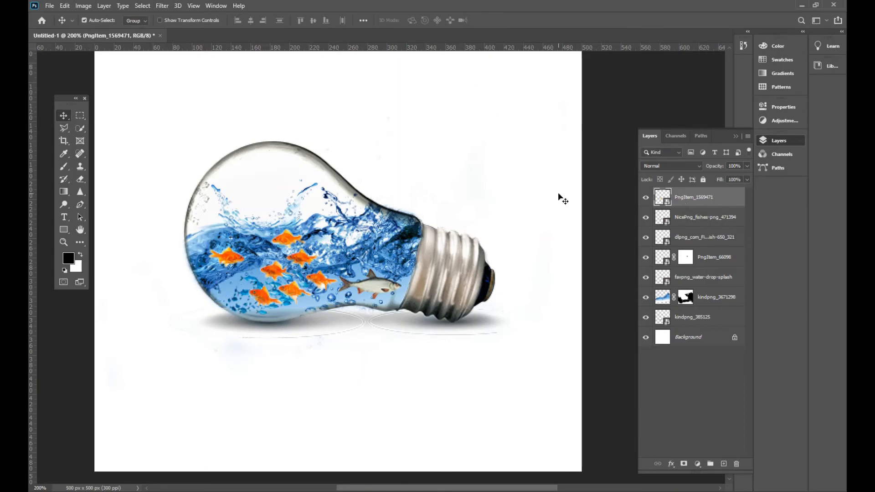
Open the opacity setting of the goldfish layer, and deselect the layer
key("ctrl+minus")
left_click_drag(427, 191, 391, 212)
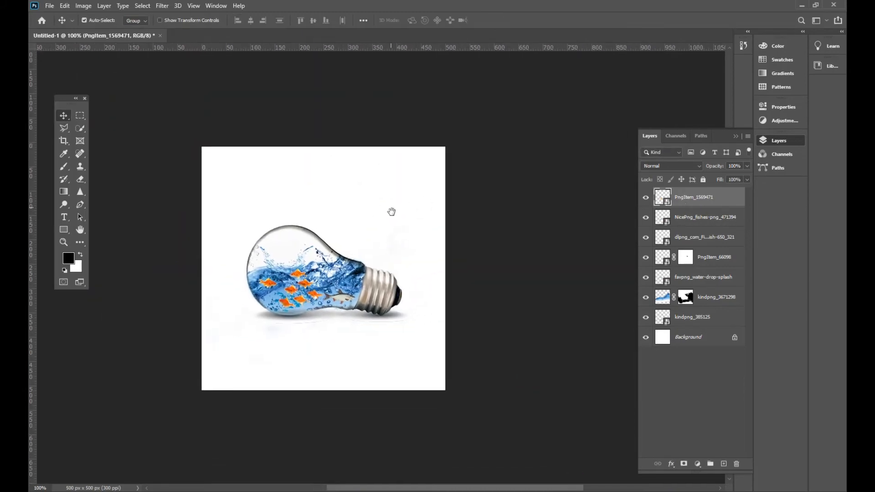
left_click(747, 167)
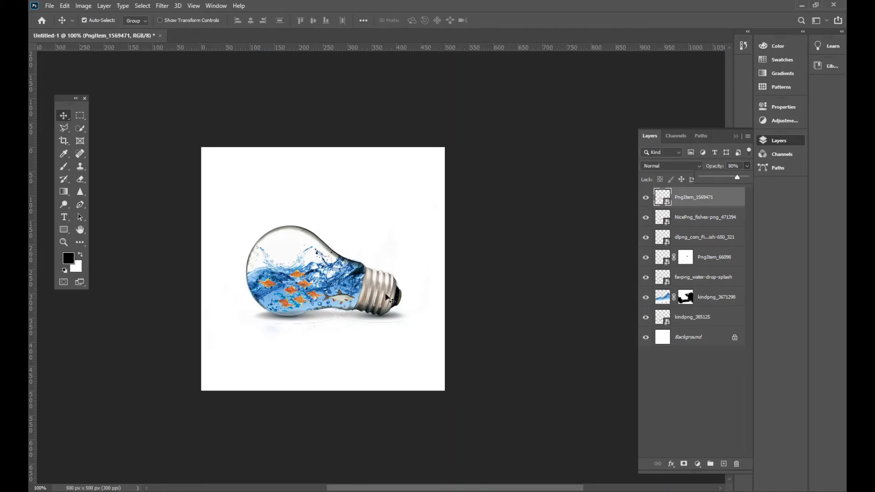
left_click(454, 240)
Check the composition at 200% and 100% zoom, and collapse the layer list
key("ctrl+plus")
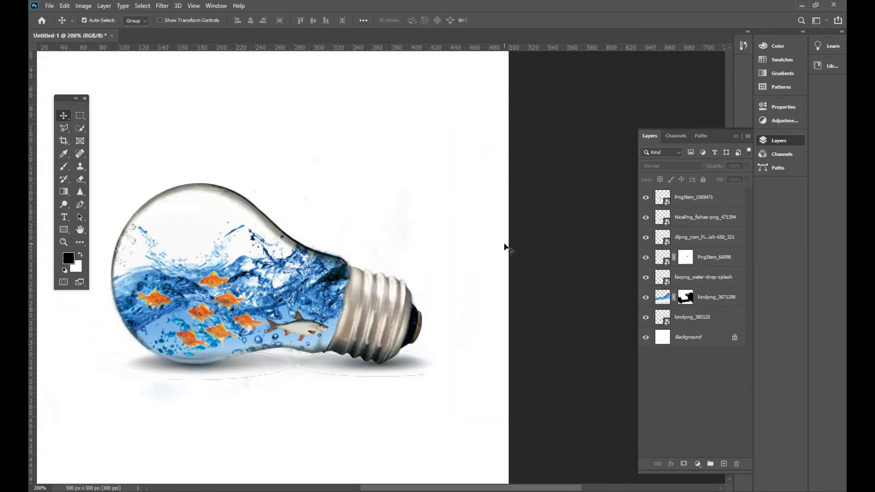
key("ctrl+minus")
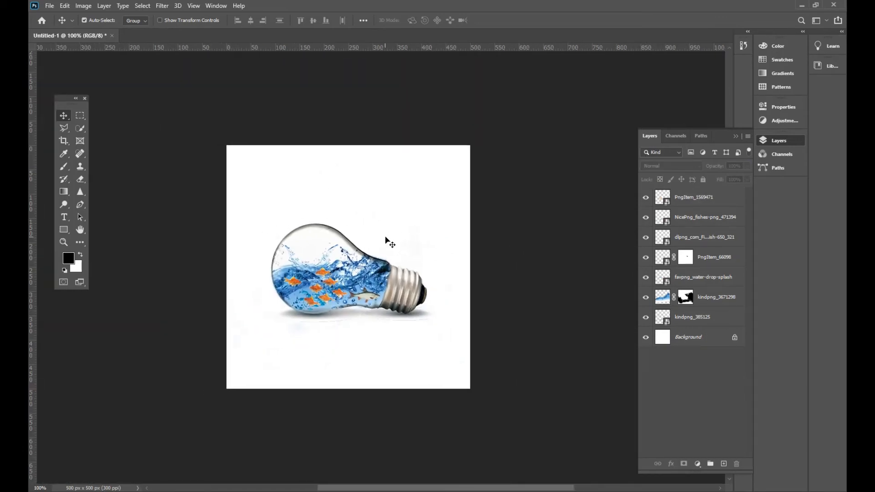
left_click(734, 137)
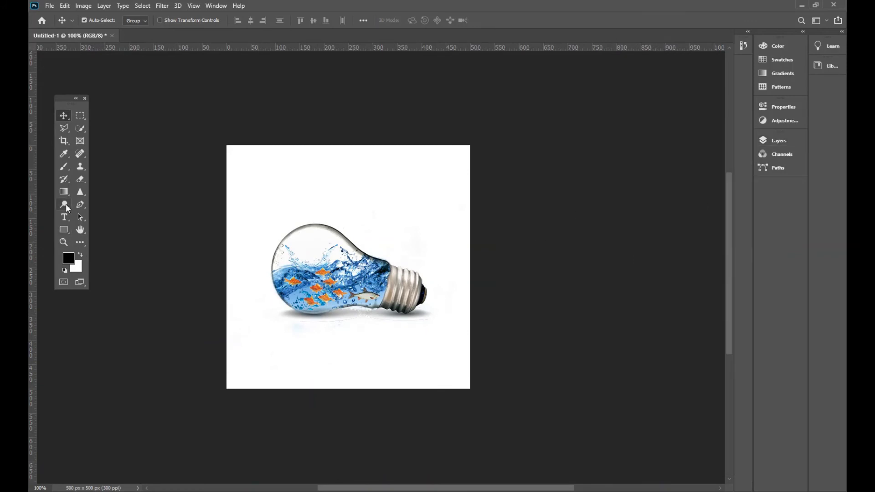
Try to lighten the midtones at the bulb's neck with the Dodge tool at 50% exposure
left_click(63, 205)
left_click(368, 254)
left_click(437, 188)
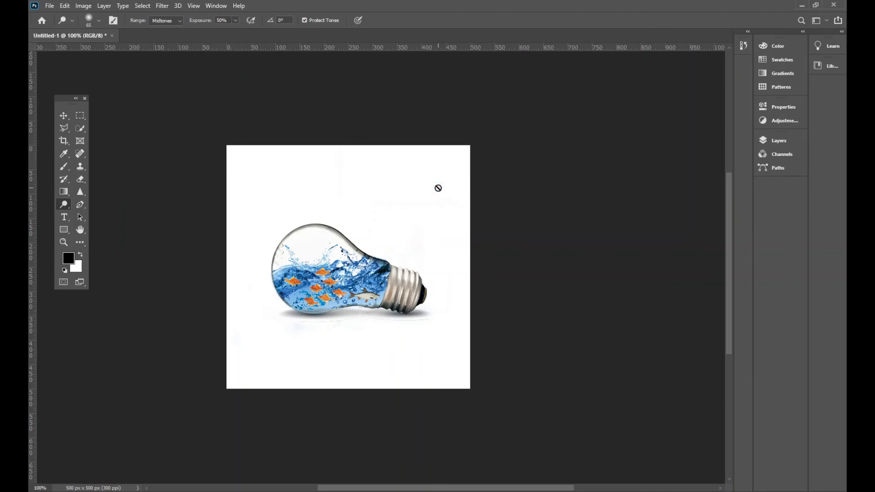
View the finished fish-filled bulb composition at about 141% zoom
left_click(64, 242)
left_click_drag(330, 277, 452, 333)
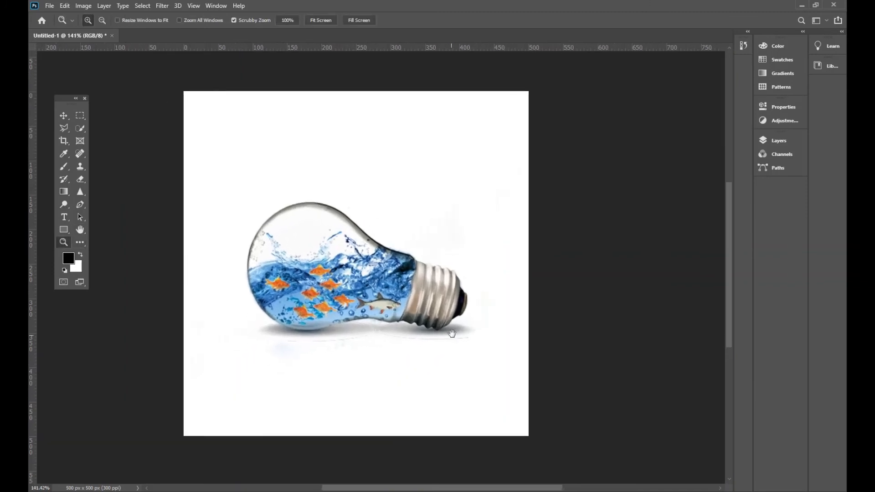
left_click(64, 115)
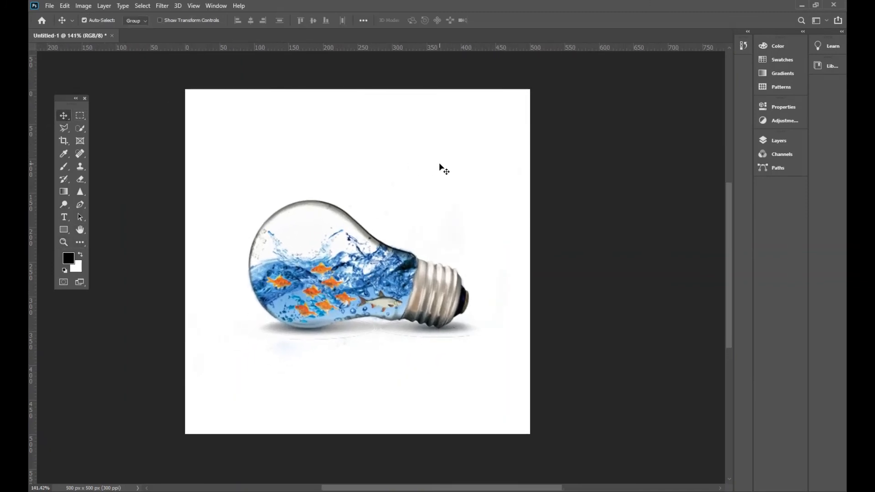
Place the pngegg (1) fish image from the Downloads folder into the light bulb document
key("alt+Tab")
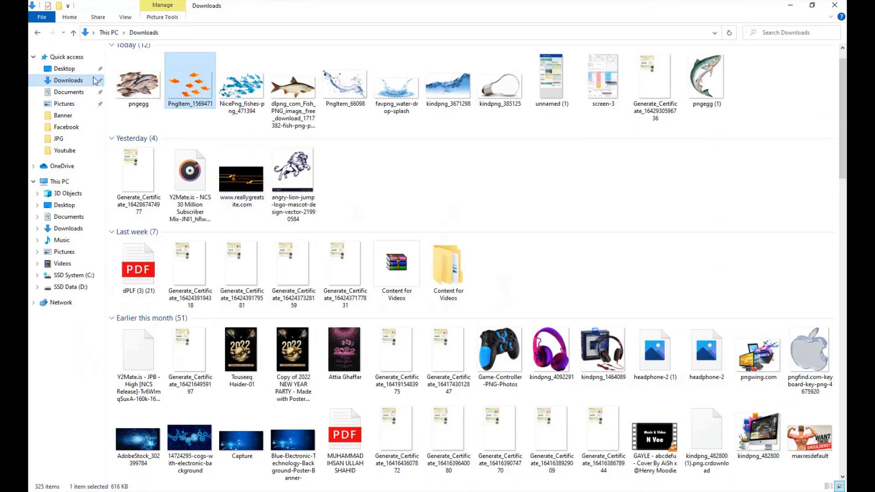
scroll(478, 163, "up", 1)
left_click_drag(703, 105, 461, 474)
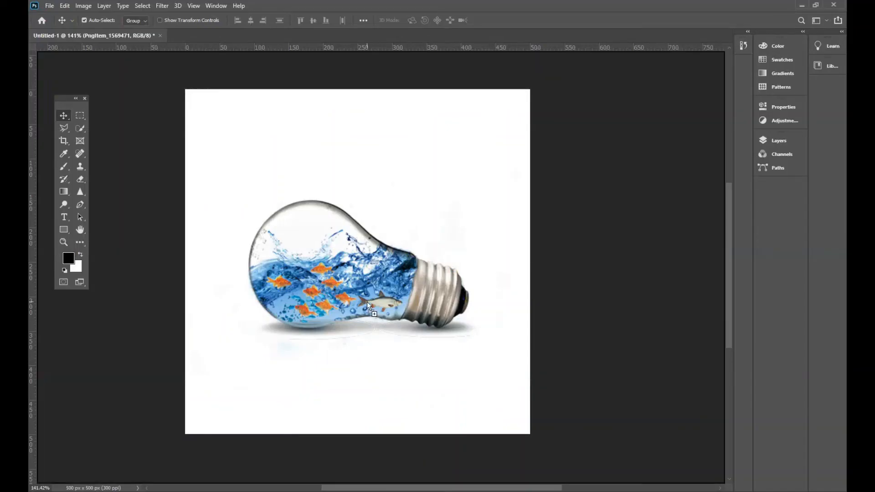
Scale down and rotate the placed fish, and position it leaping above the water inside the bulb's round glass
left_click_drag(368, 302, 369, 301)
left_click_drag(494, 90, 311, 334)
left_click_drag(295, 374, 320, 221)
left_click_drag(336, 182, 304, 242)
left_click(495, 20)
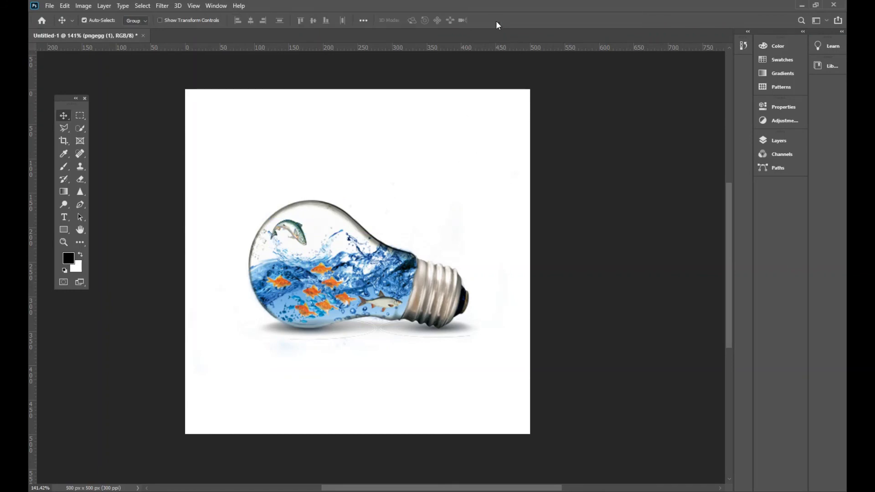
left_click_drag(295, 234, 300, 234)
Lower the opacity of the pngegg (1) fish layer to about 91%, and deselect the layer
left_click(780, 141)
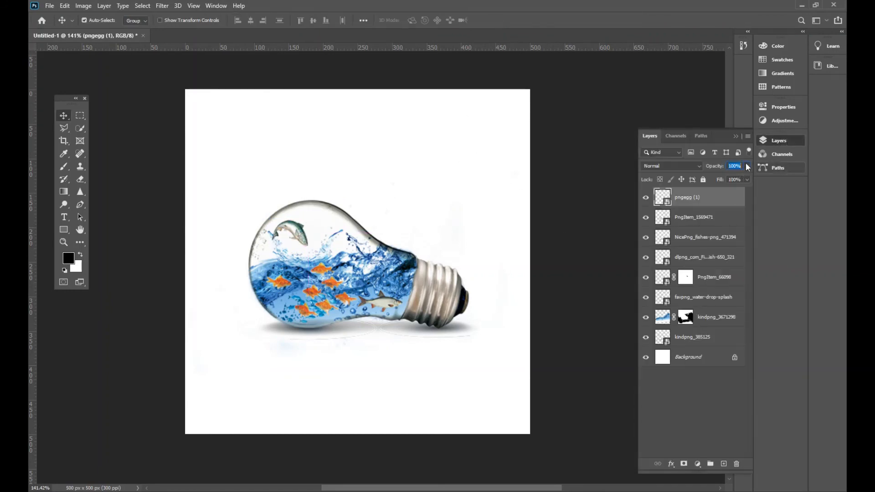
left_click_drag(735, 177, 737, 178)
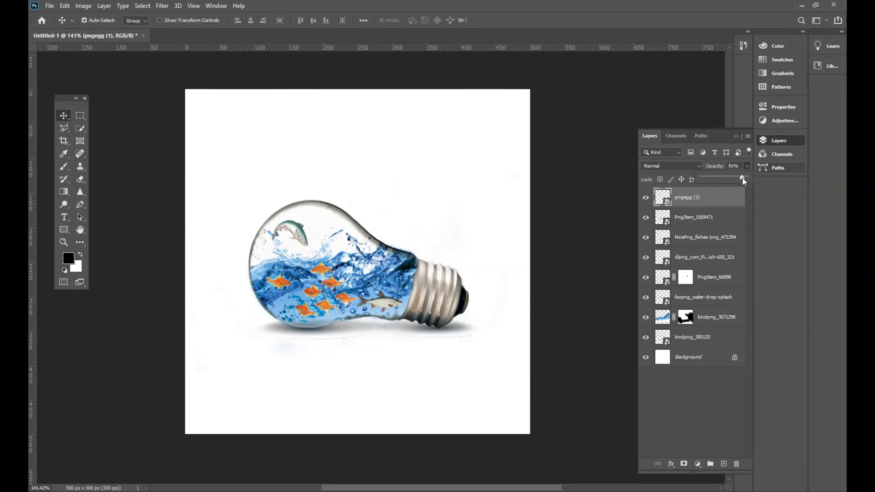
left_click(735, 136)
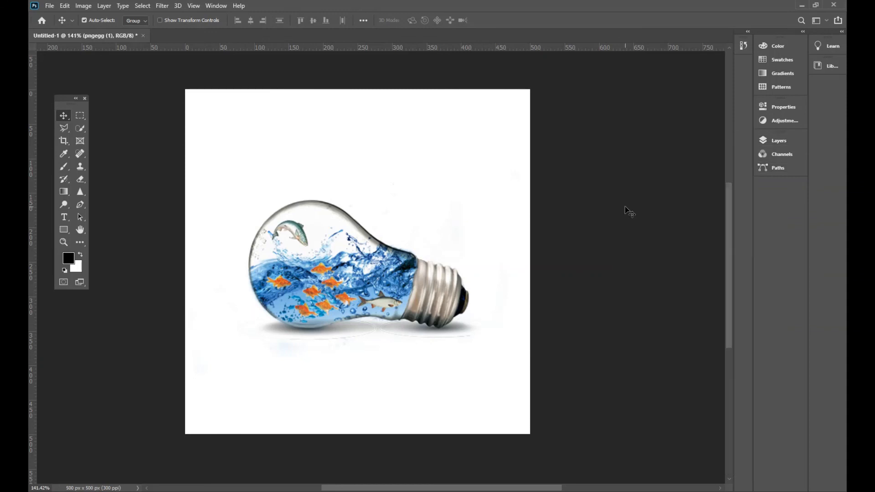
left_click(649, 203)
Identify the water splash layer by toggling layer visibility, and move favpng_water-drop-splash to the top of the layer stack
left_click(778, 141)
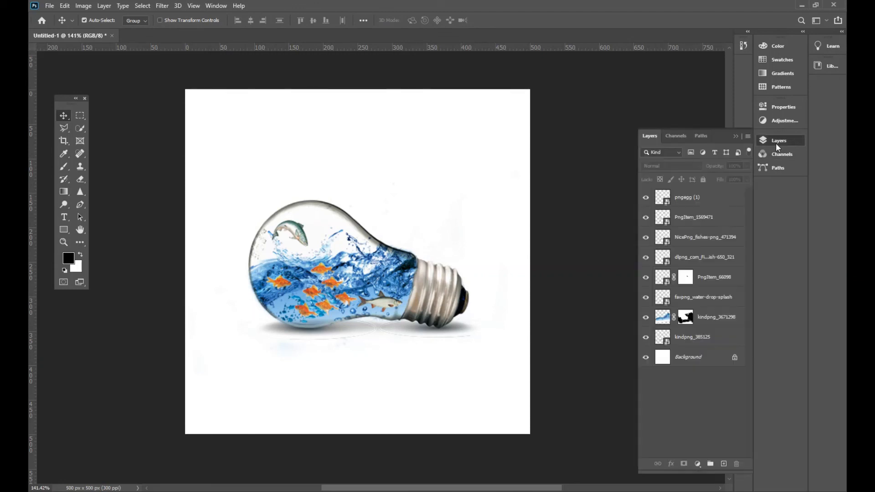
left_click(646, 257)
left_click(646, 257)
left_click(646, 299)
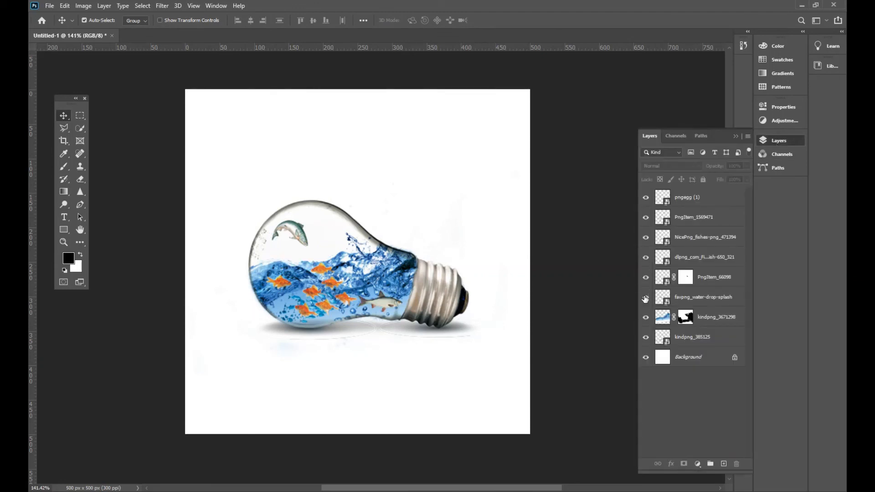
left_click(645, 299)
left_click_drag(717, 302, 713, 197)
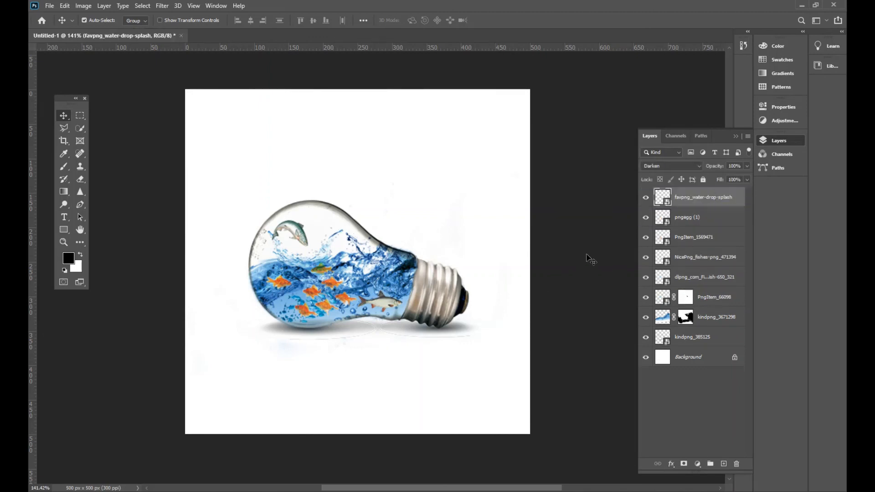
Move the PngItem_1569471 goldfish layer above the water splash layer, and collapse the layer list
left_click_drag(687, 240, 684, 195)
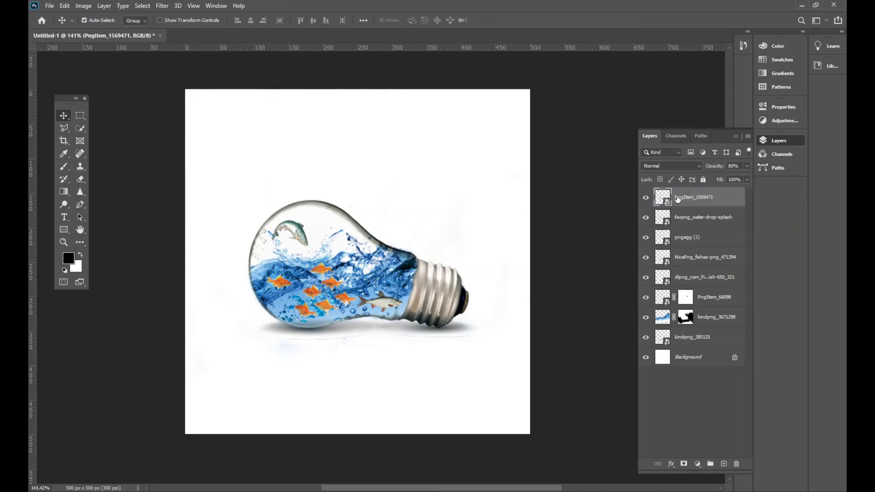
left_click(734, 136)
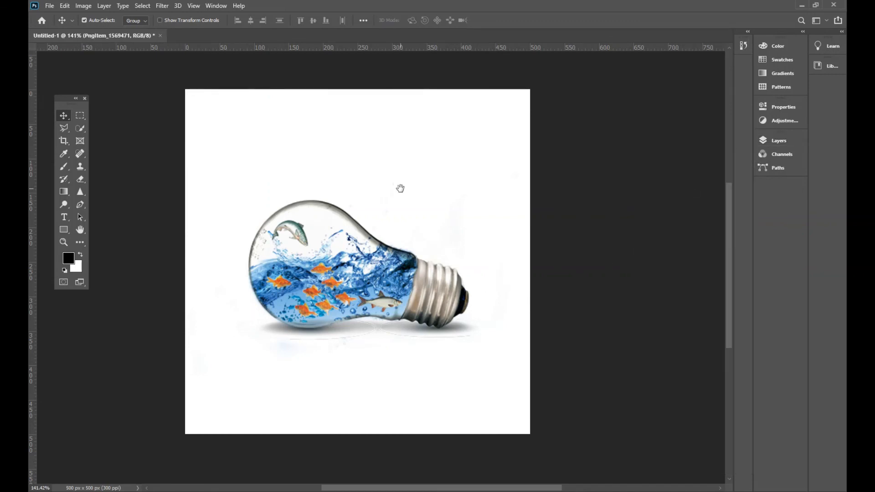
left_click_drag(400, 189, 422, 187)
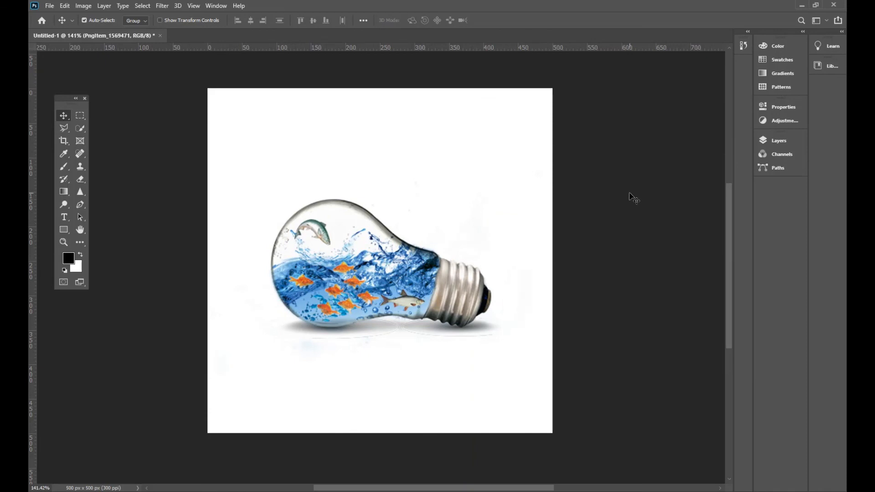